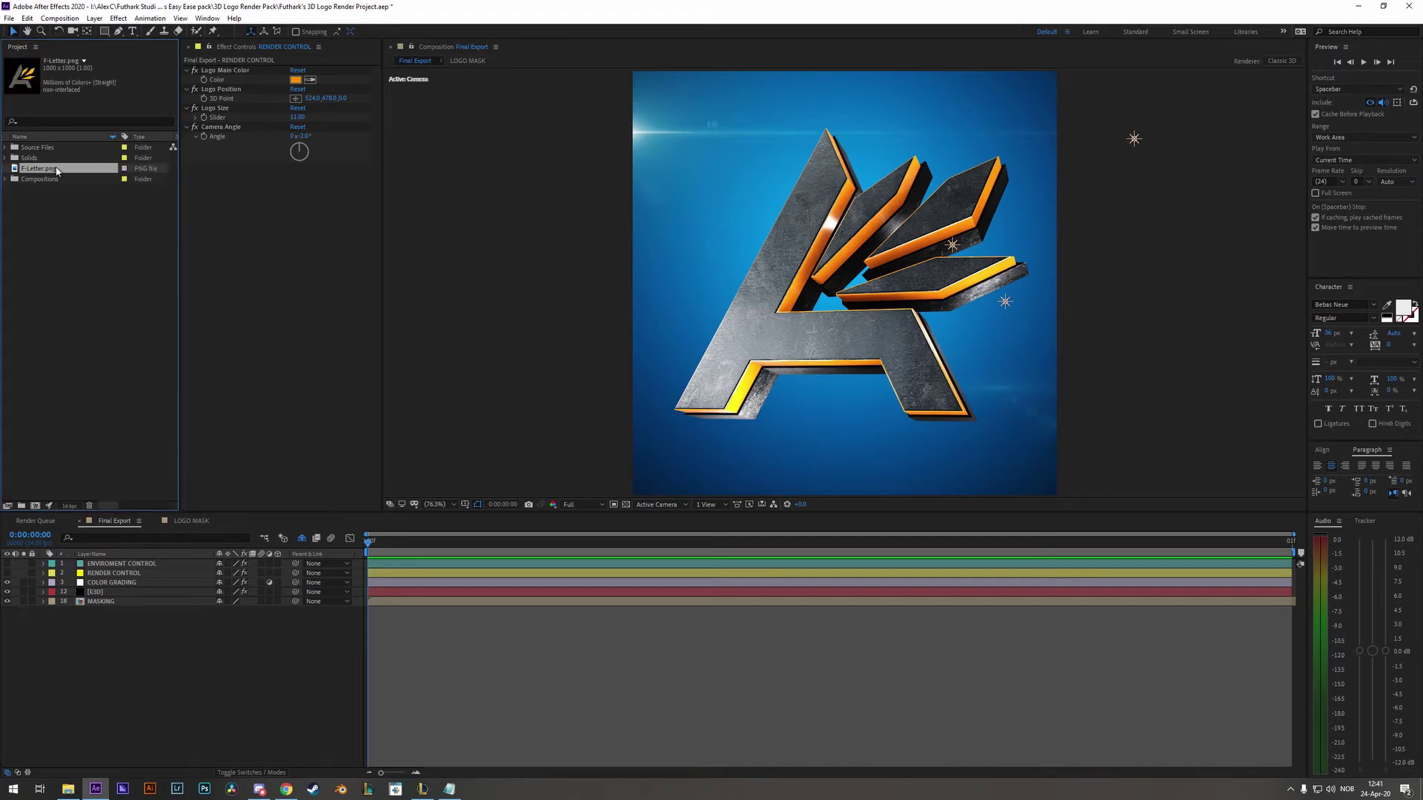
Place F-Letter.png in the LOGO MASK composition inside the MASKING layer and return to the Final Export composition.
double_click(108, 601)
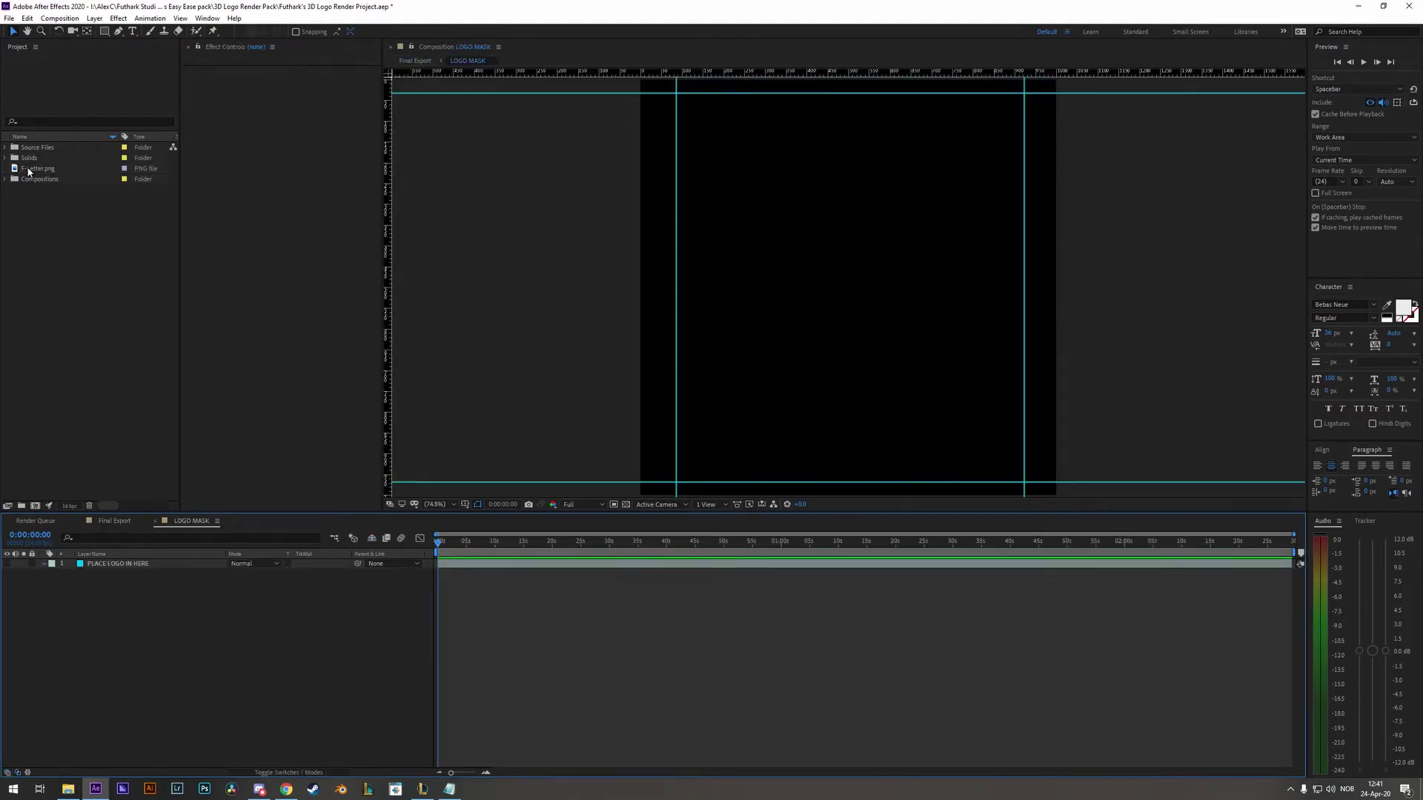
drag(28, 171, 122, 582)
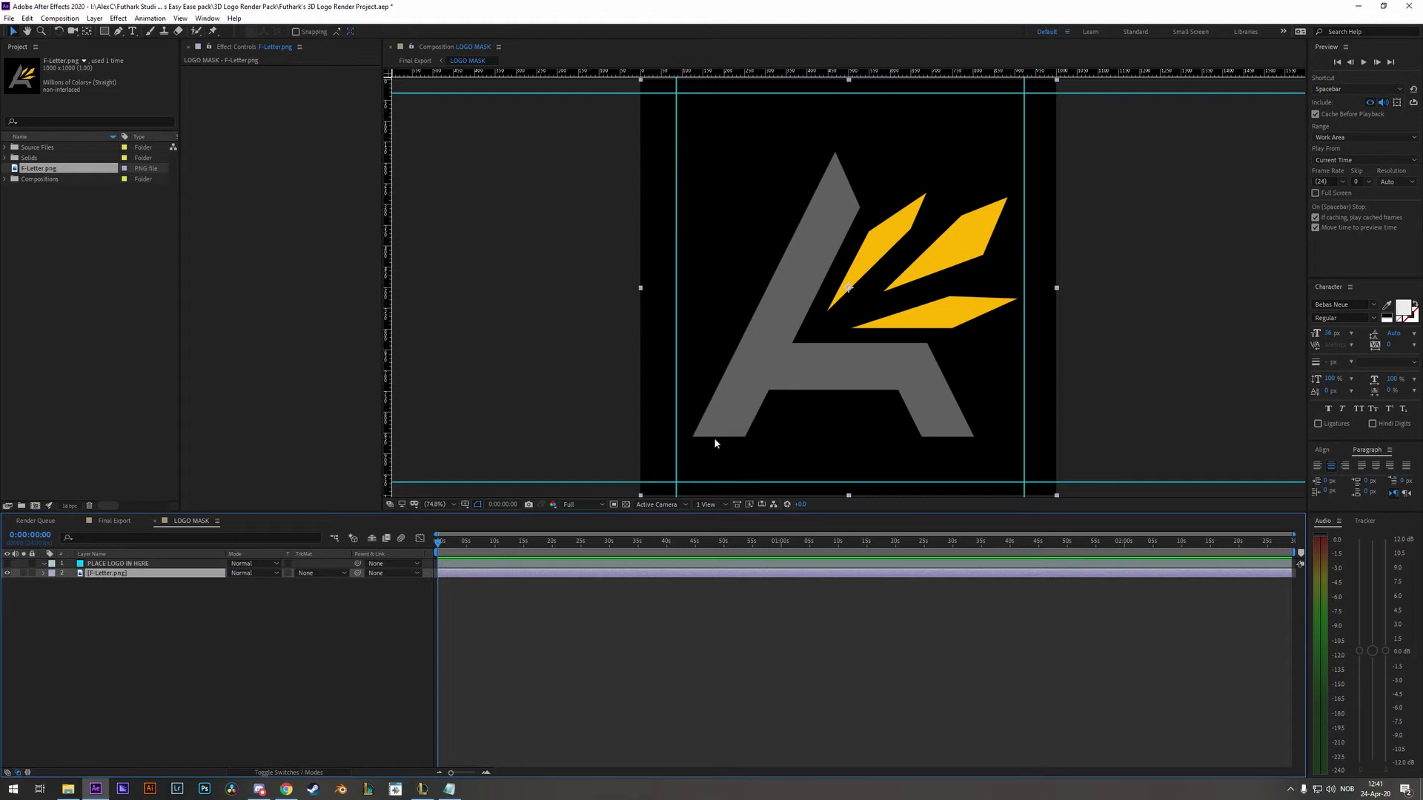
click(113, 520)
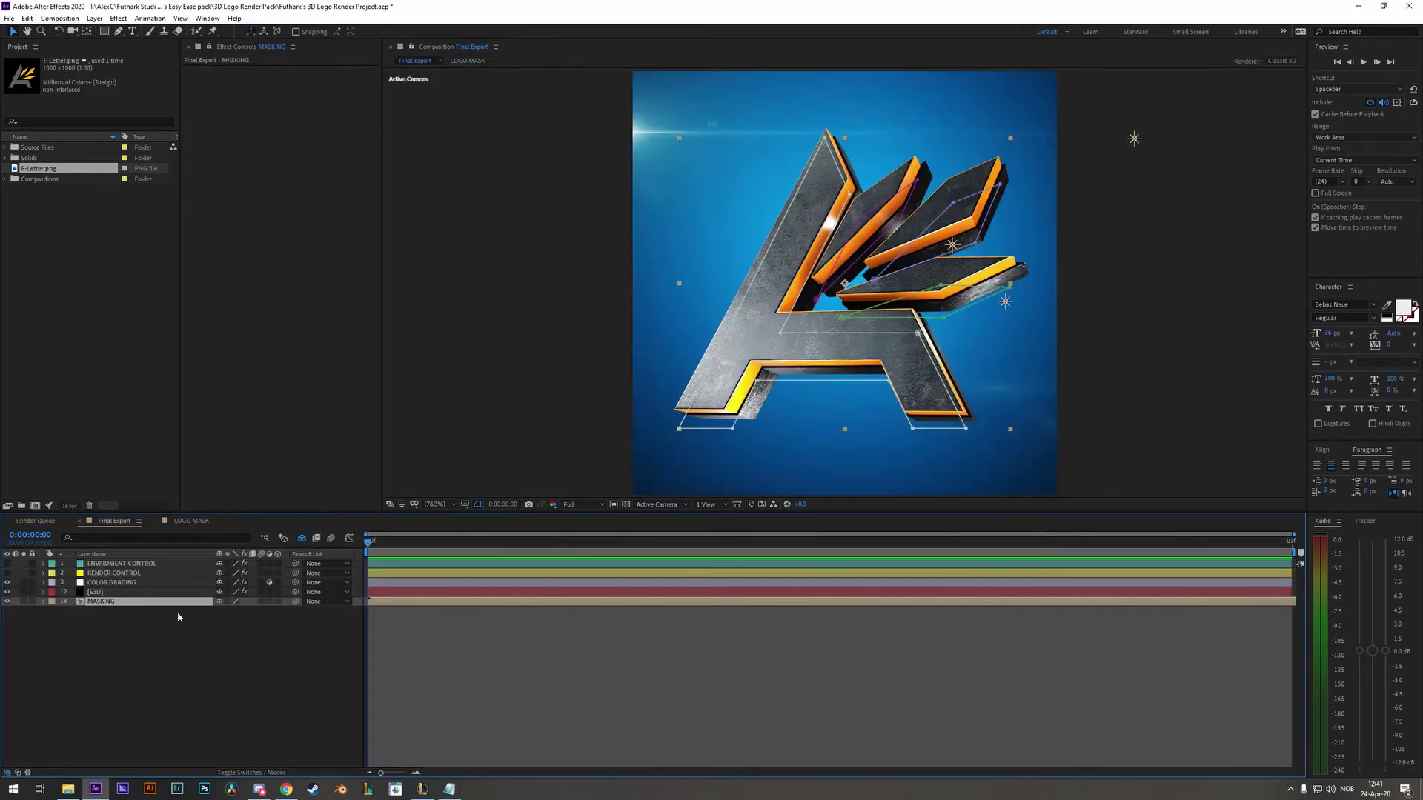
Solo the MASKING layer and trace the grey letter shape with the Pen tool, from its apex around the lower corners.
click(23, 601)
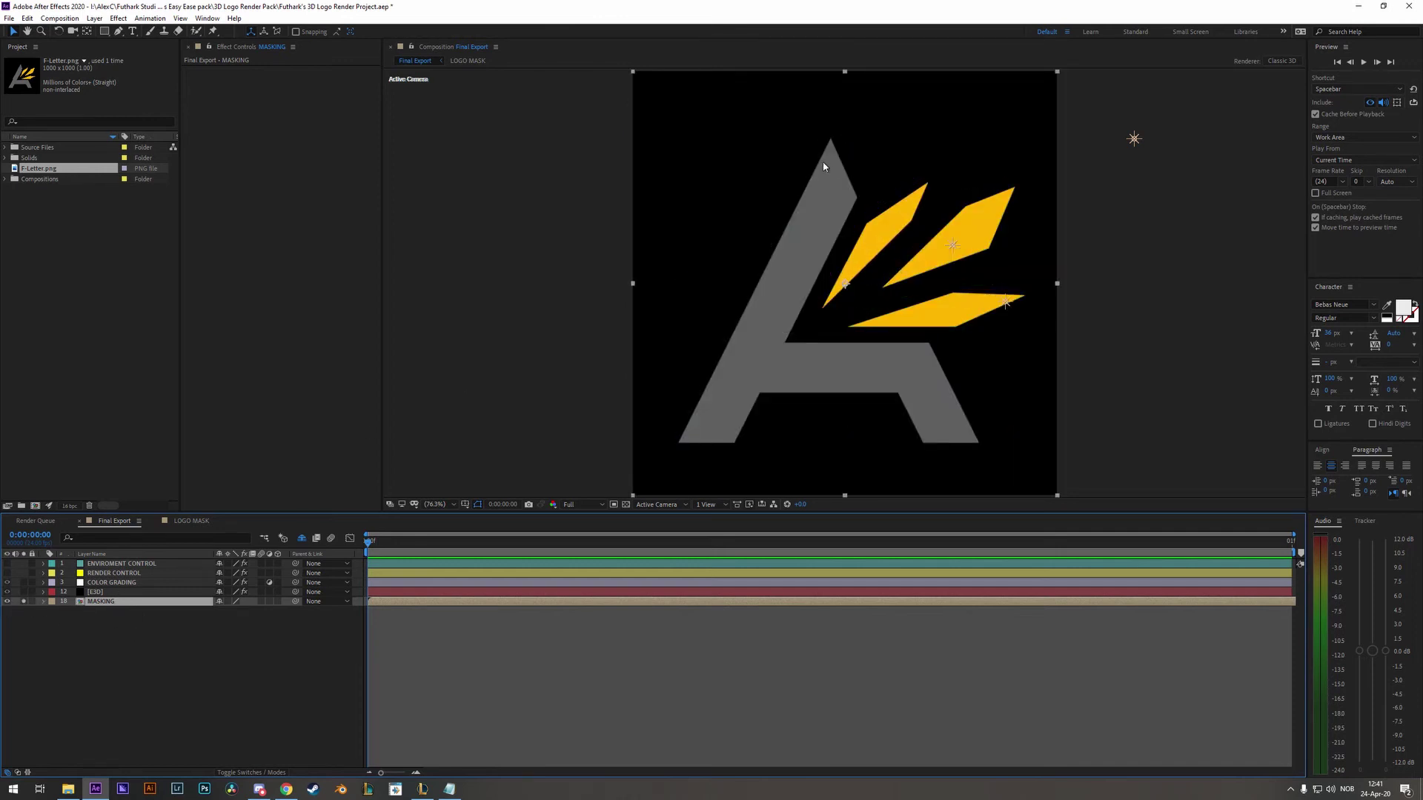
key(g)
click(831, 140)
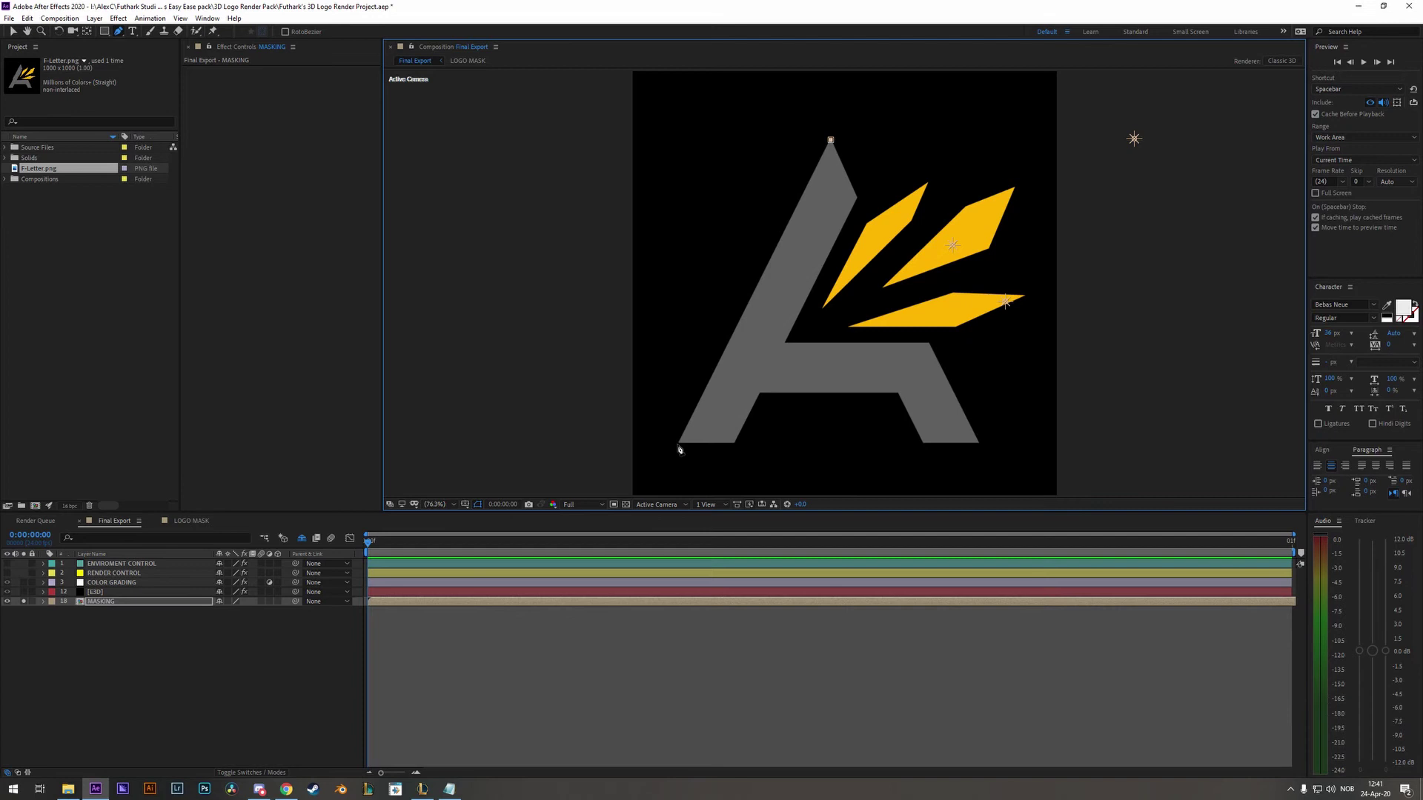
click(679, 443)
click(735, 443)
click(760, 393)
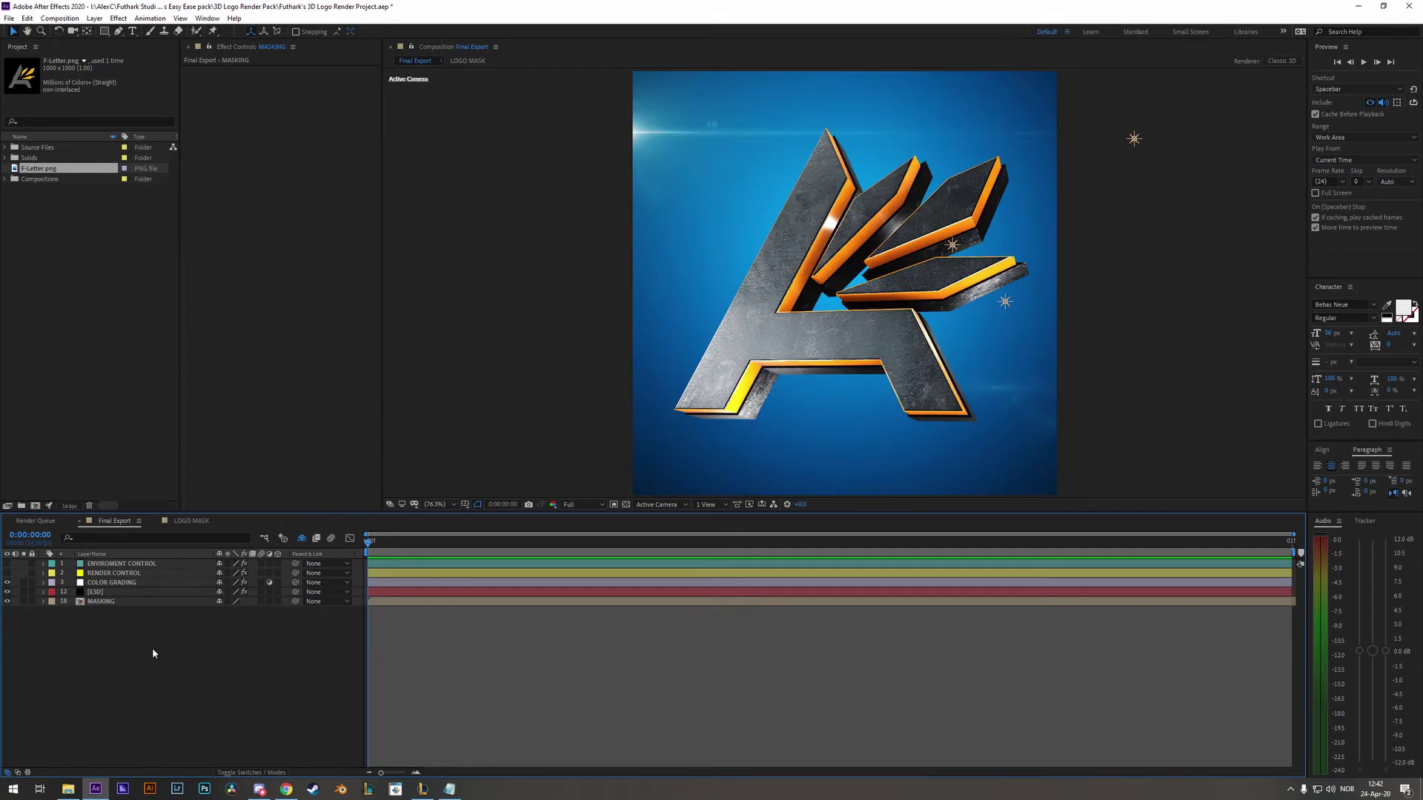
Clear all memory and the disk cache.
key(ctrl+alt+slash)
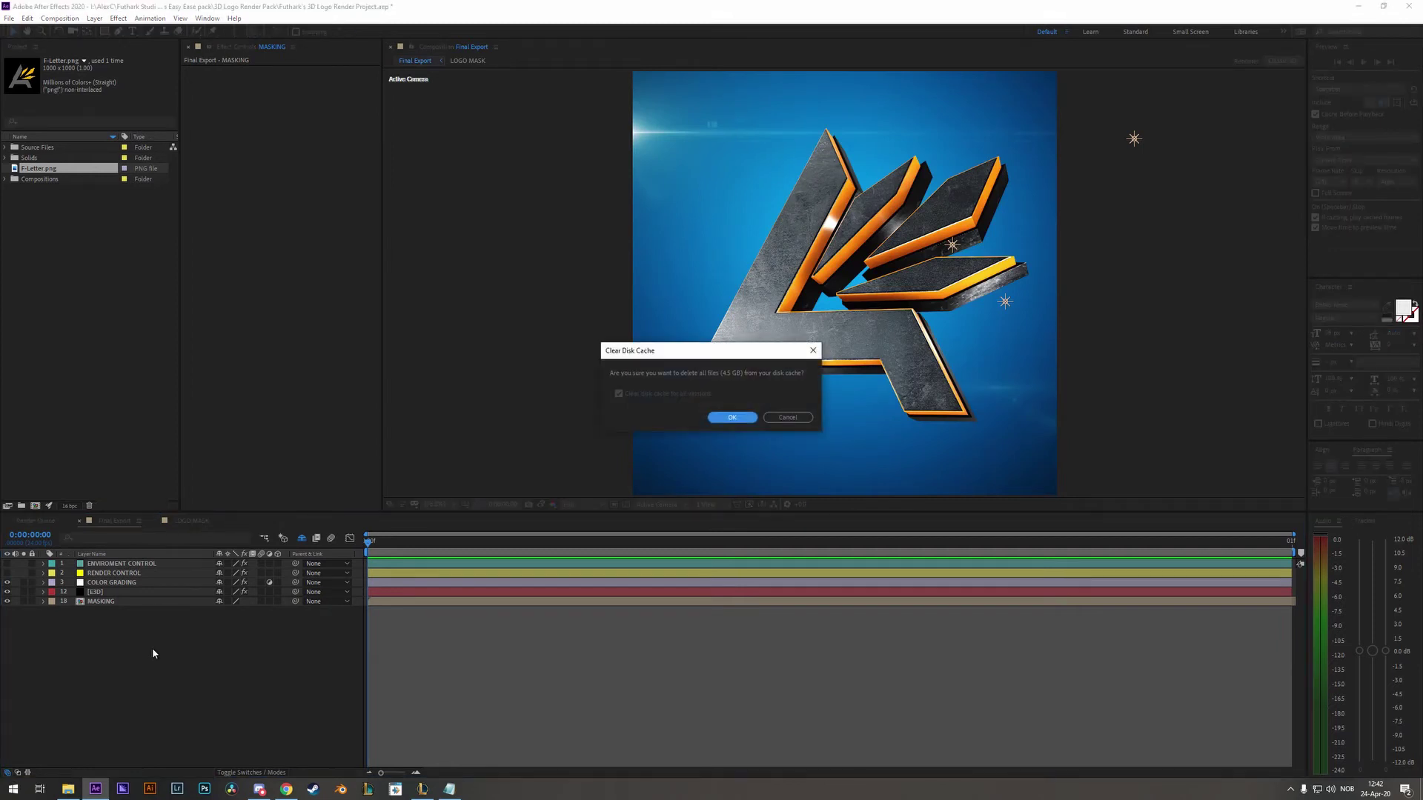
key(Return)
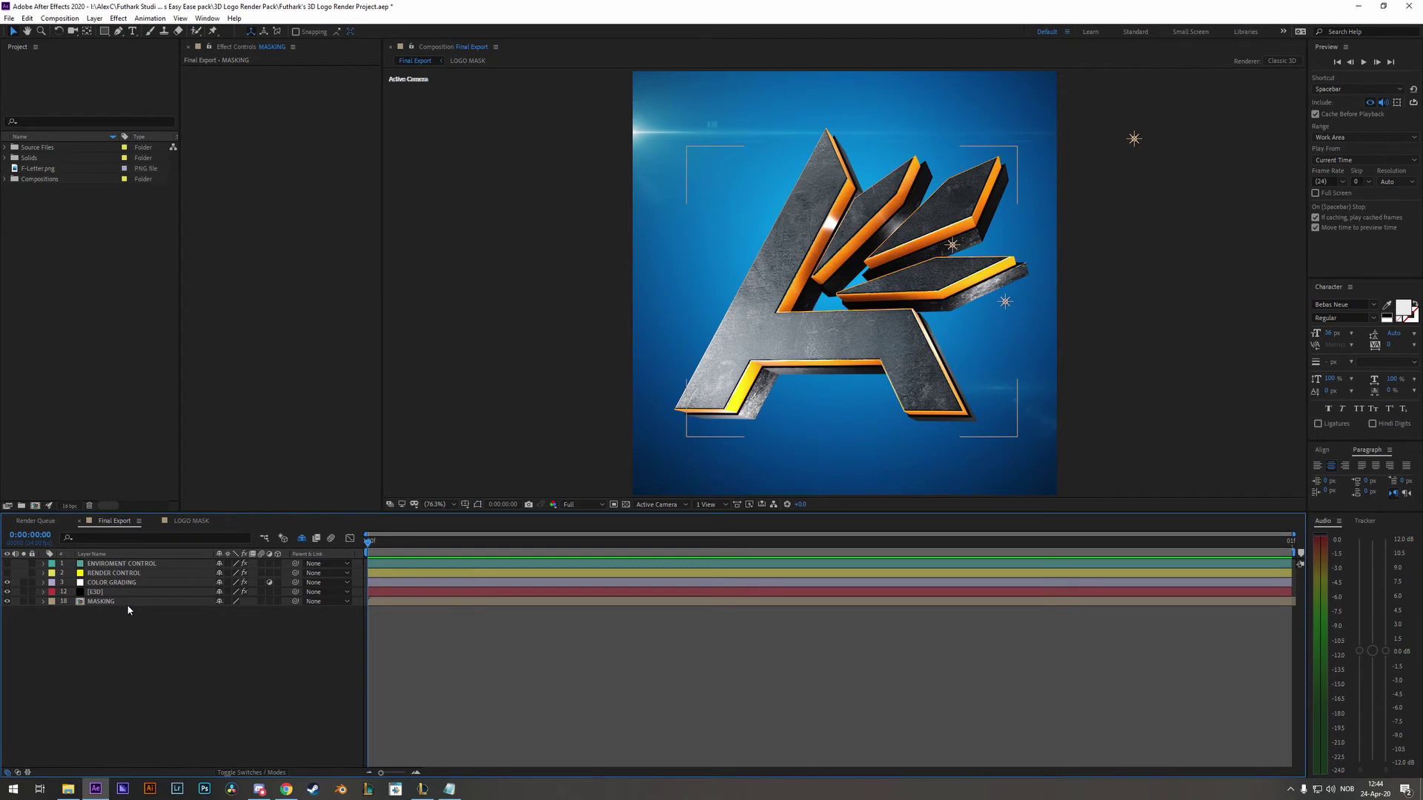
Change the Background Color on the ENVIROMENT CONTROL layer to orange.
click(123, 566)
click(295, 79)
mouse_move(455, 263)
mouse_down()
mouse_move(454, 304)
mouse_move(454, 287)
mouse_up()
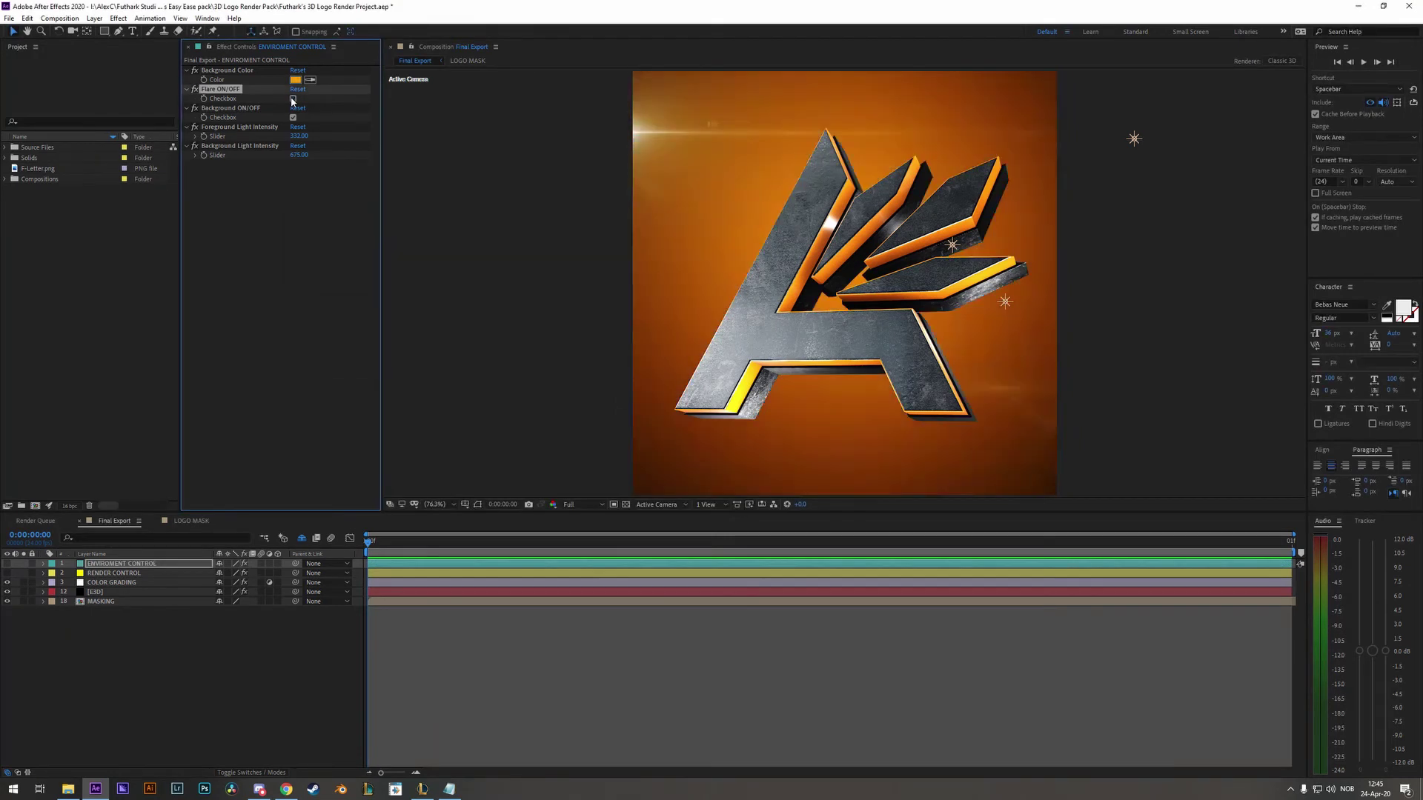
Turn off the flare and the background on the ENVIROMENT CONTROL layer.
click(293, 98)
click(294, 118)
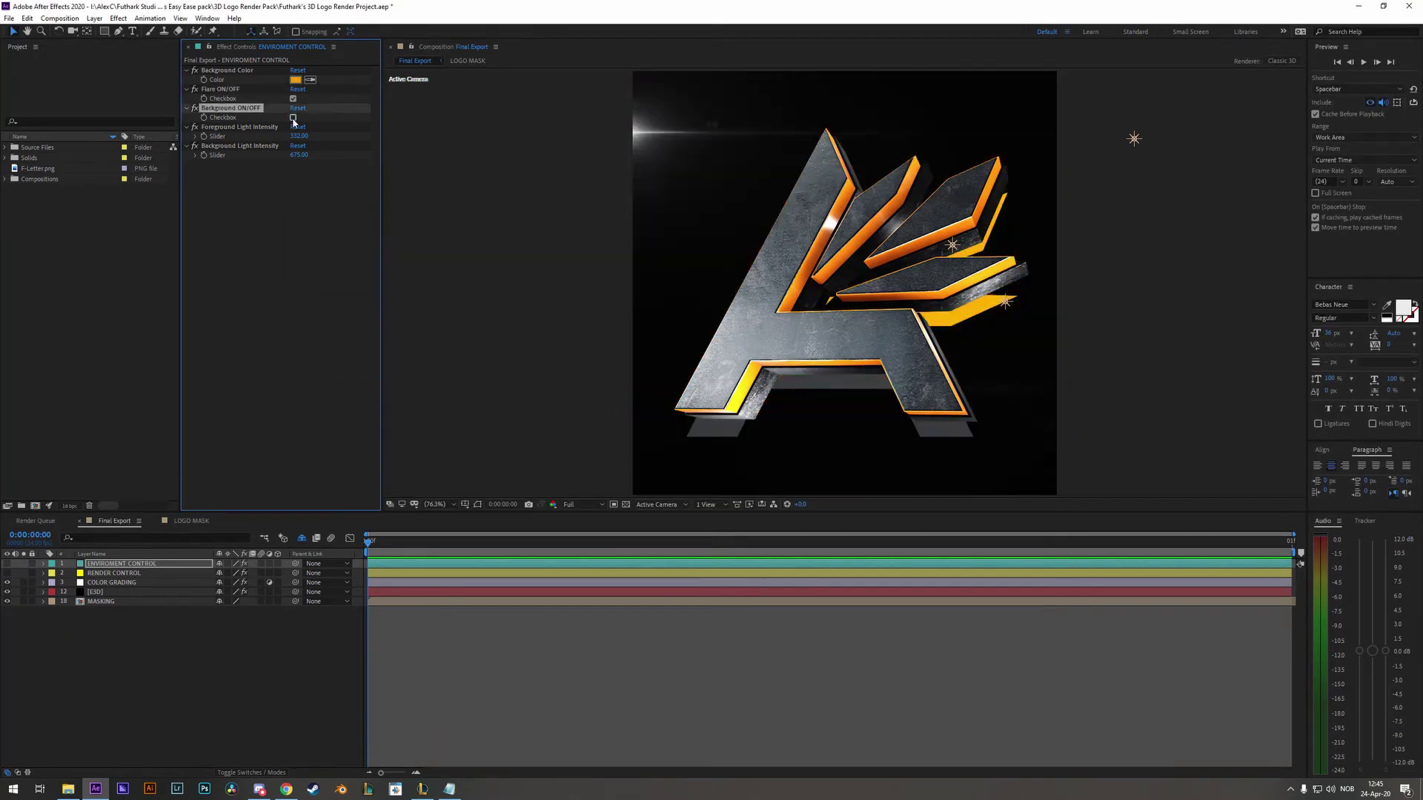
click(293, 118)
click(294, 118)
click(293, 99)
click(293, 99)
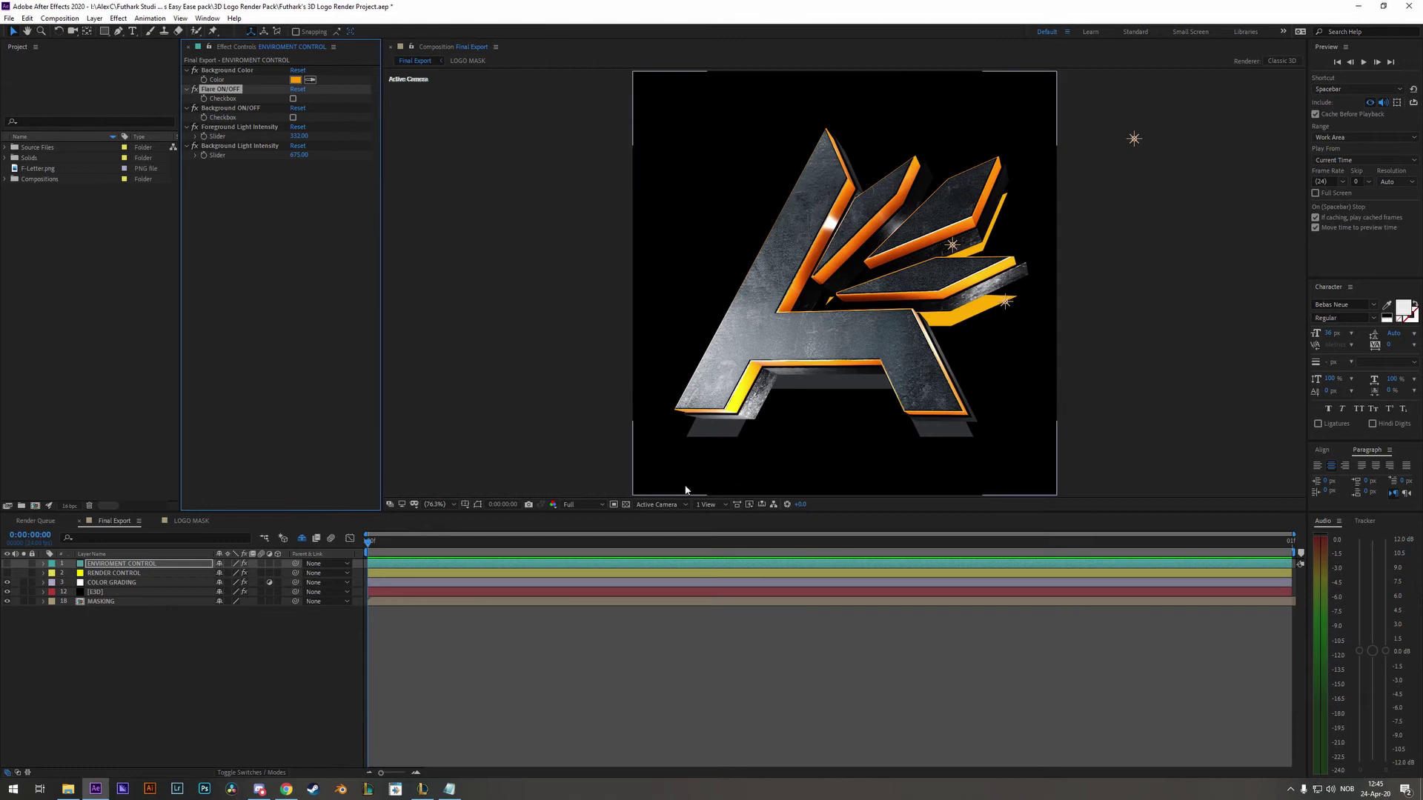
Show the transparency grid and hide the MASKING layer.
click(626, 505)
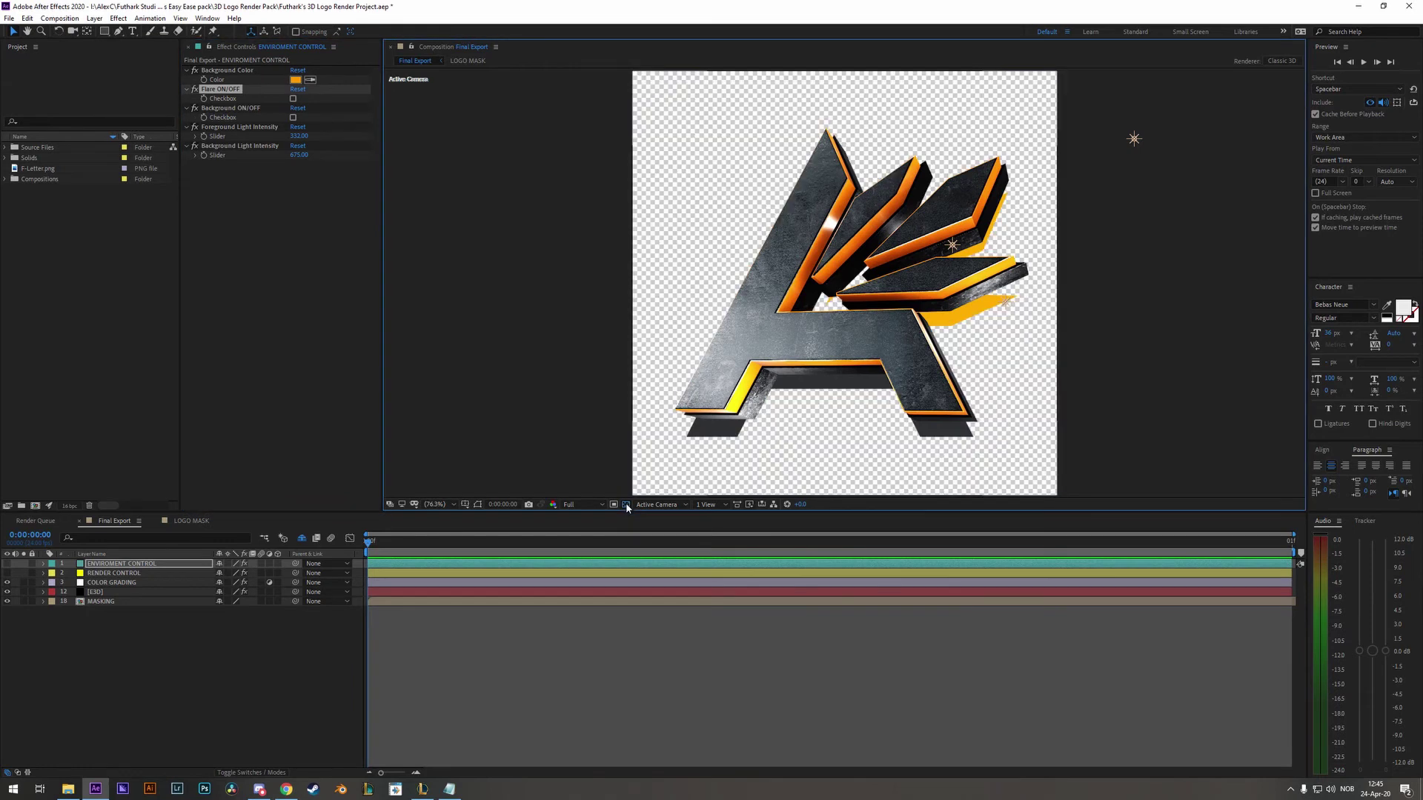
click(64, 601)
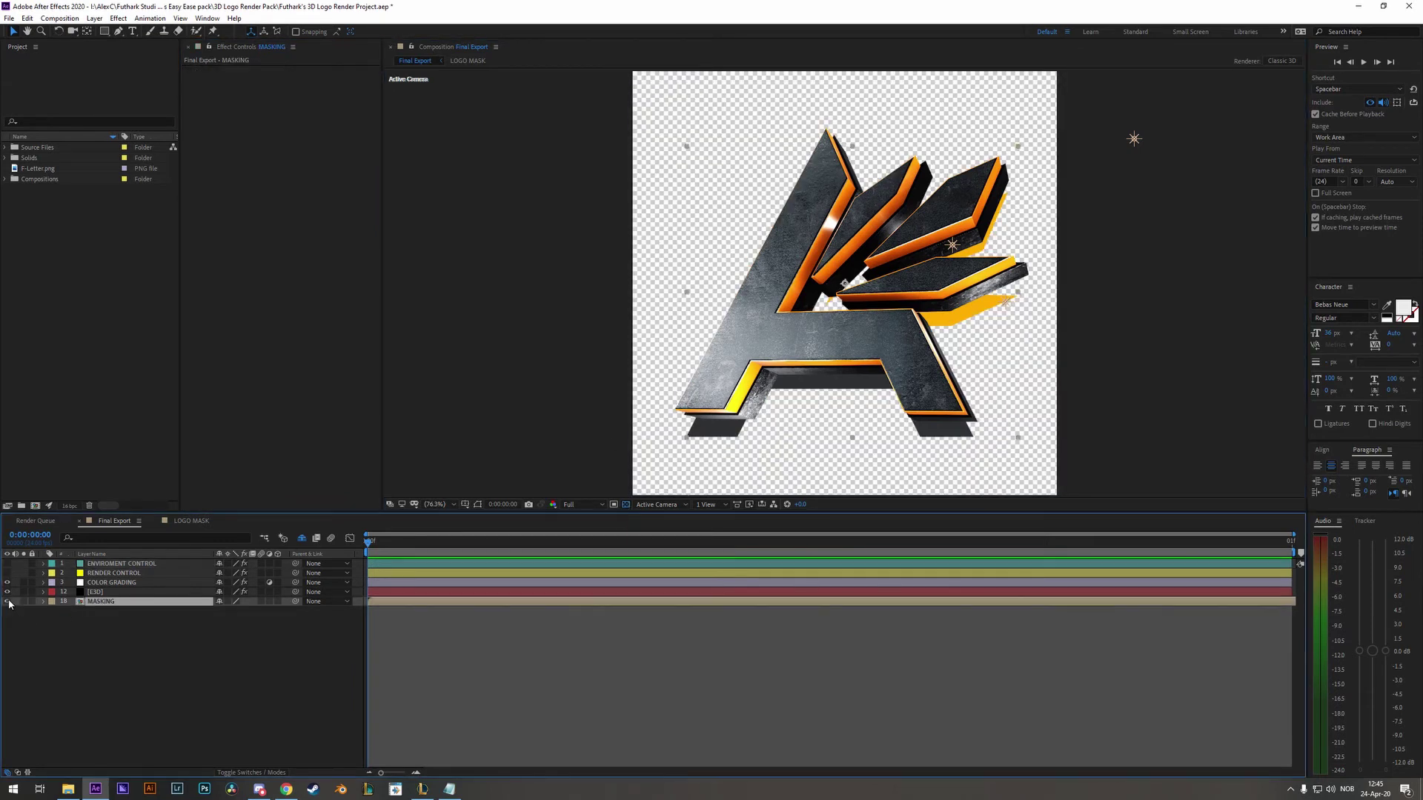
click(8, 602)
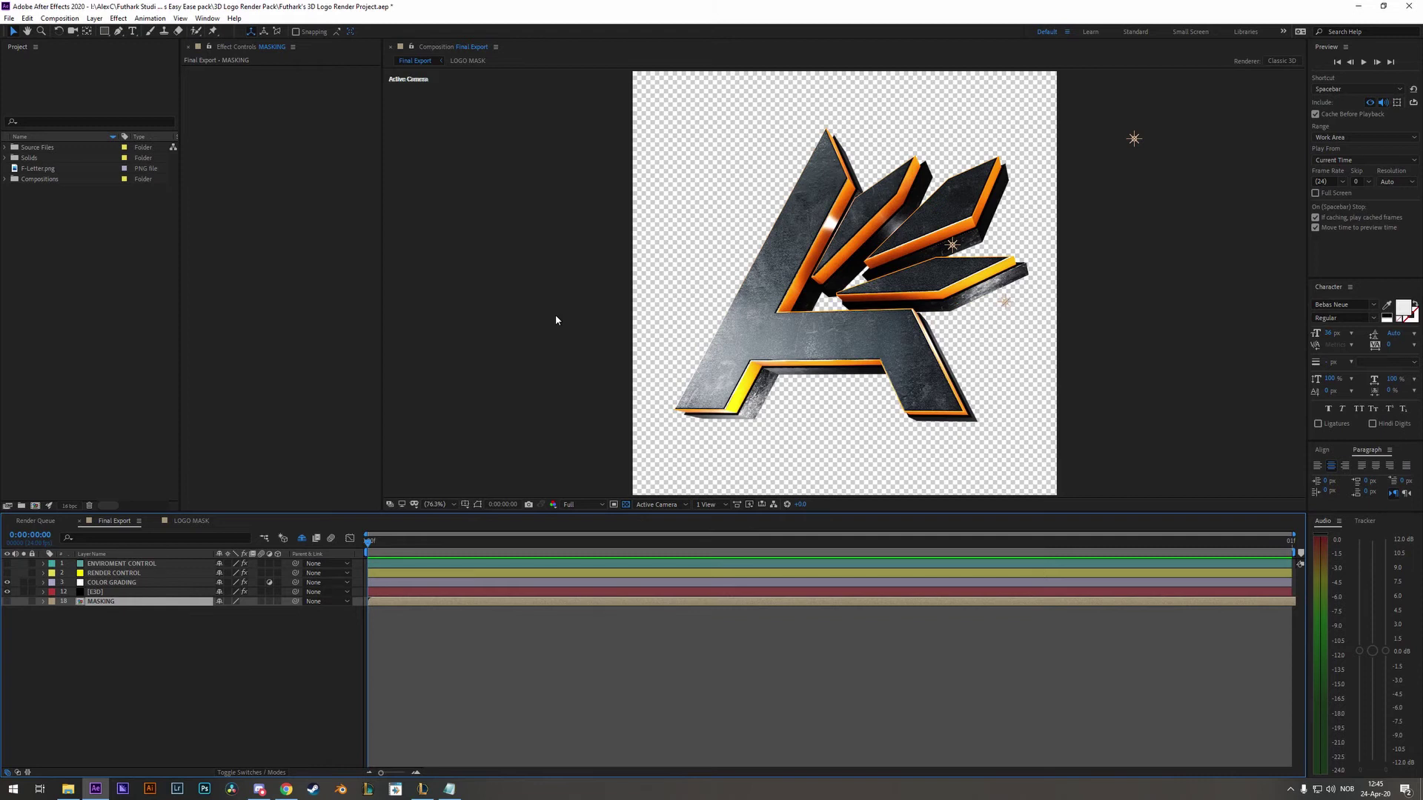
Turn the background and the flare back on in the ENVIROMENT CONTROL layer.
click(292, 117)
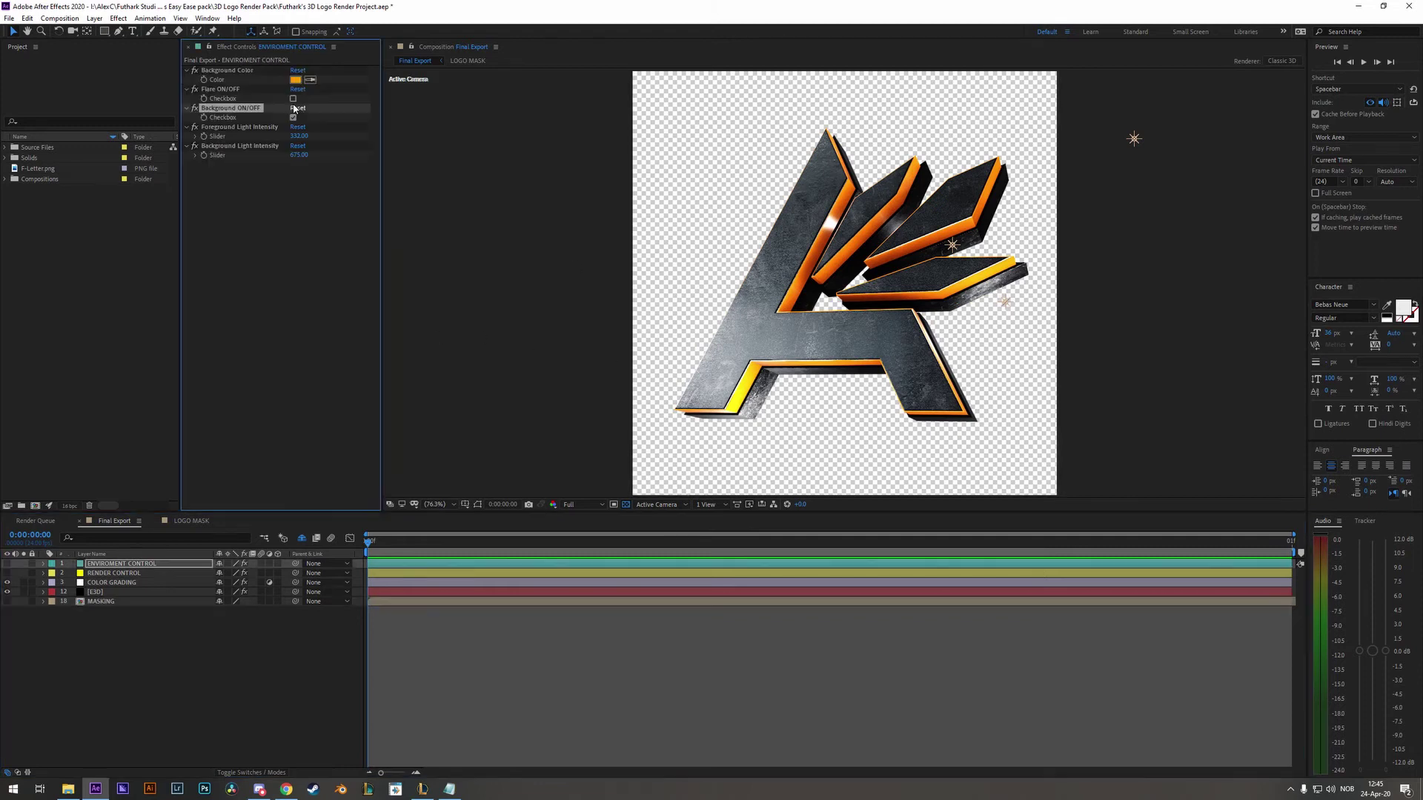
click(293, 99)
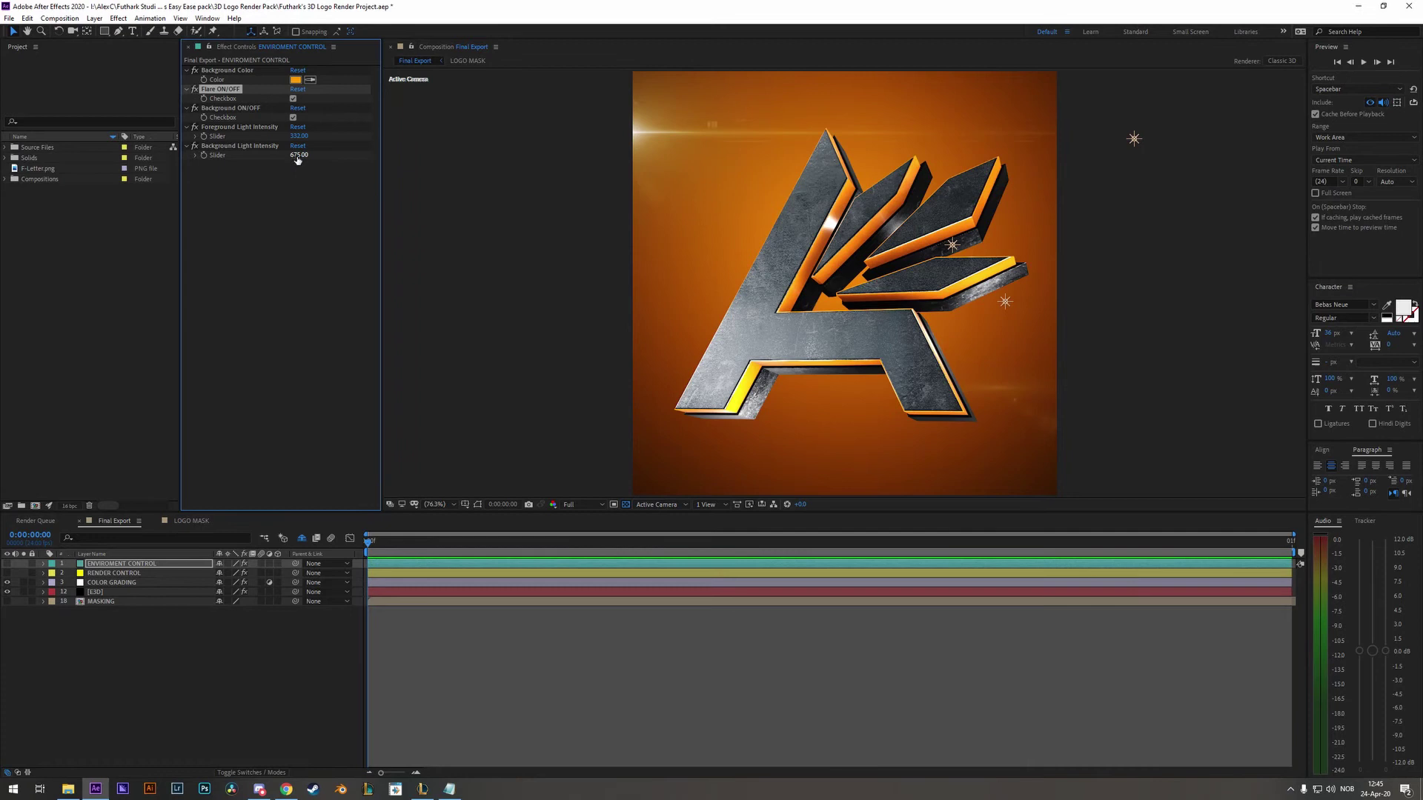
Raise the Foreground Light Intensity and the Background Light Intensity of the environment.
drag(301, 140, 395, 164)
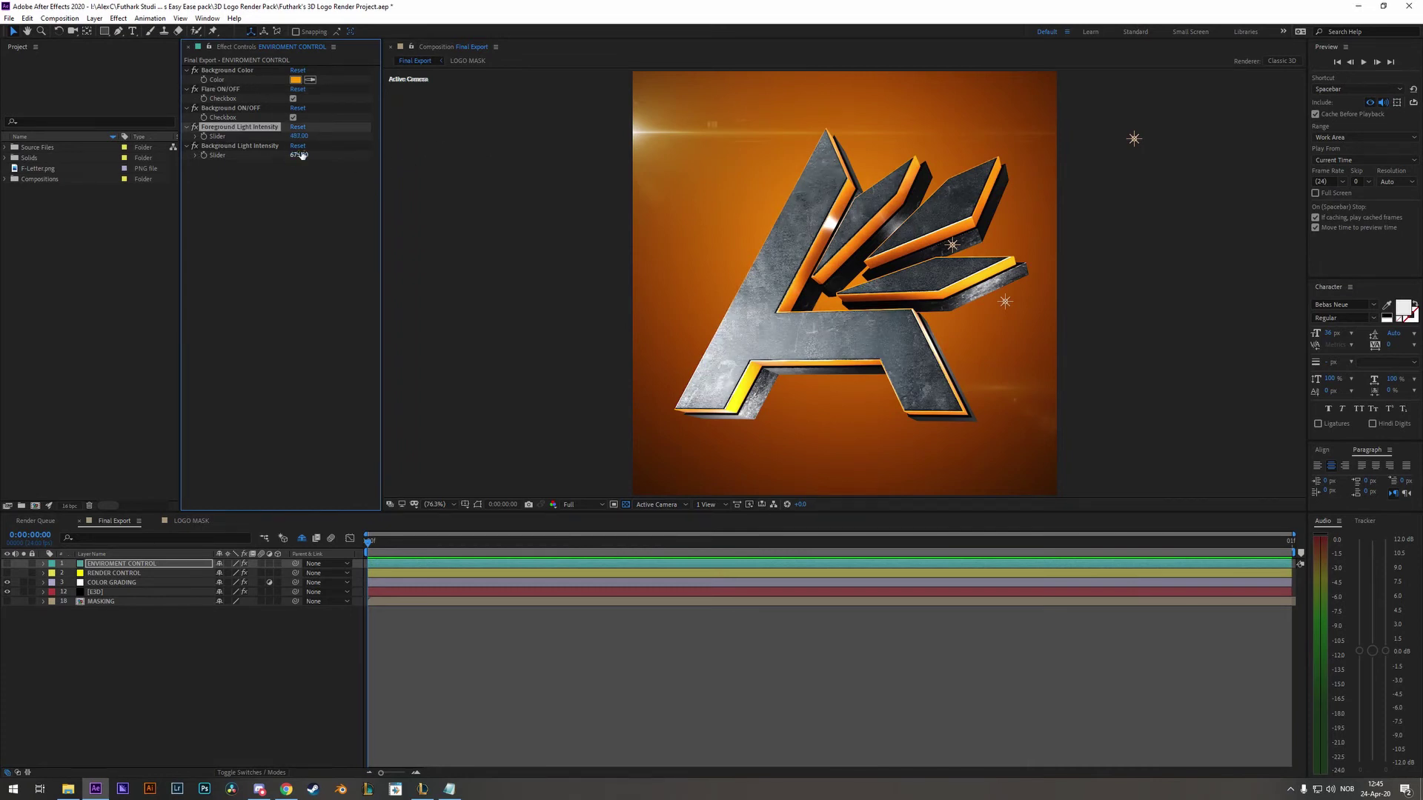
drag(301, 154, 393, 154)
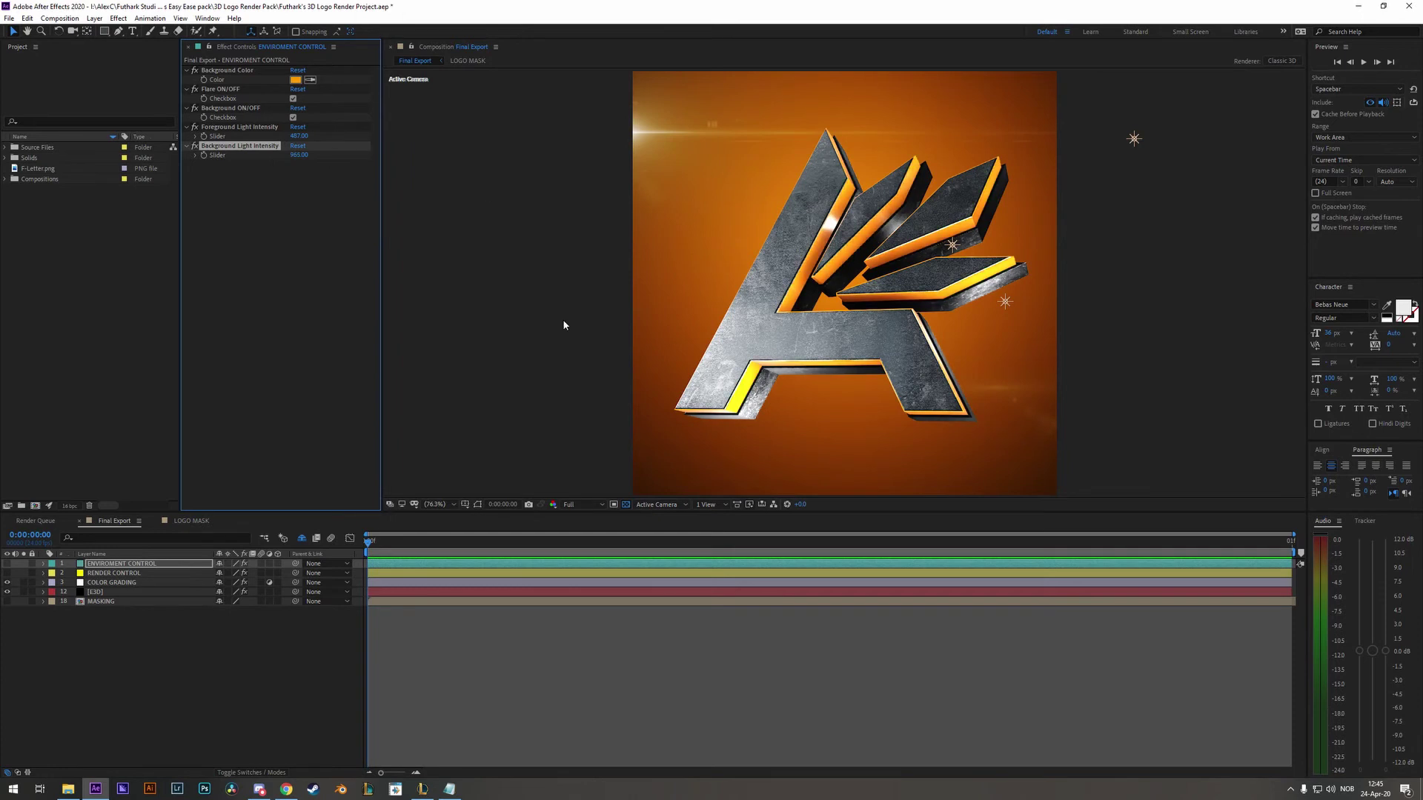
Reposition the scene lights below and beside the logo.
key(comma)
key(comma)
drag(779, 475, 767, 455)
drag(993, 493, 959, 451)
drag(517, 250, 435, 190)
Change the Logo Main Color on the RENDER CONTROL layer to cyan.
click(133, 564)
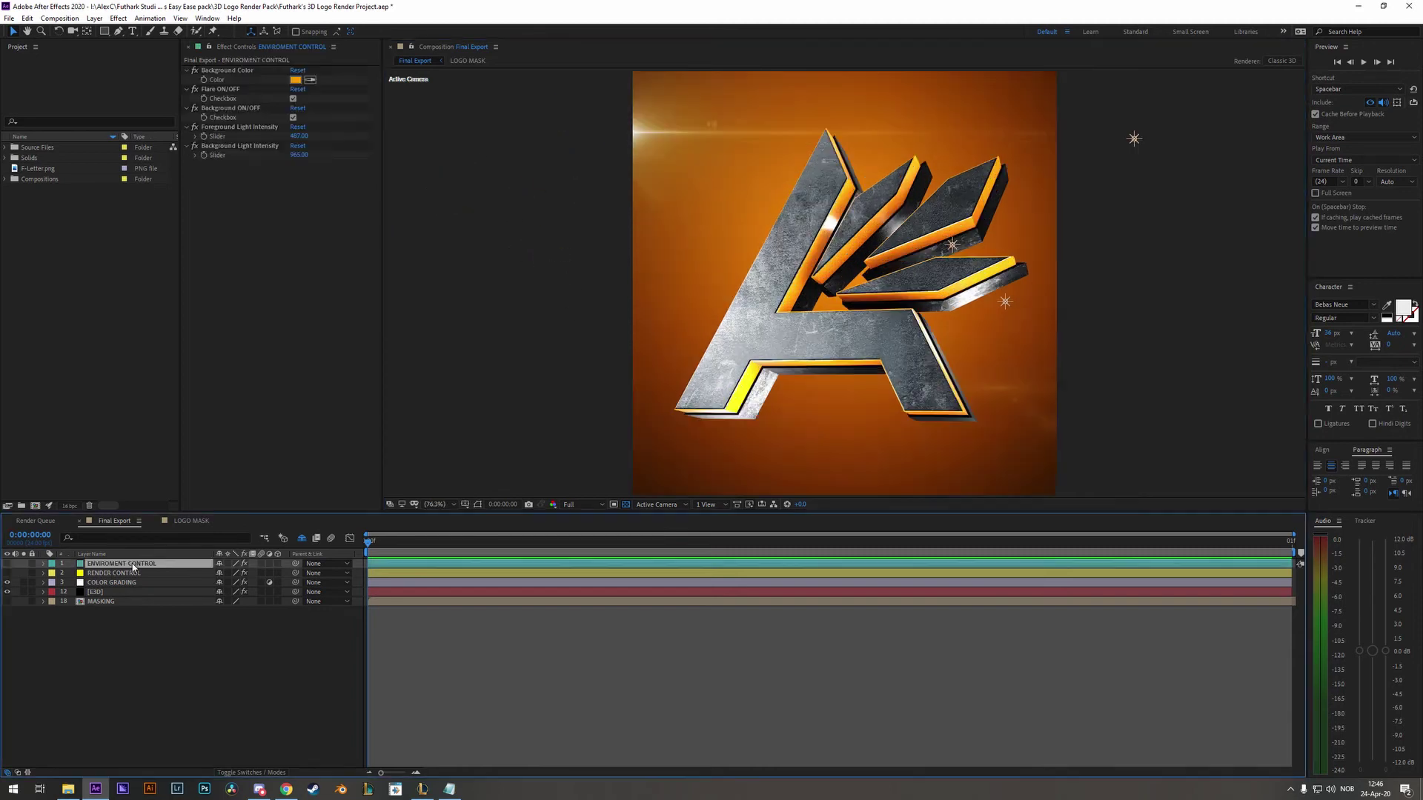
click(132, 573)
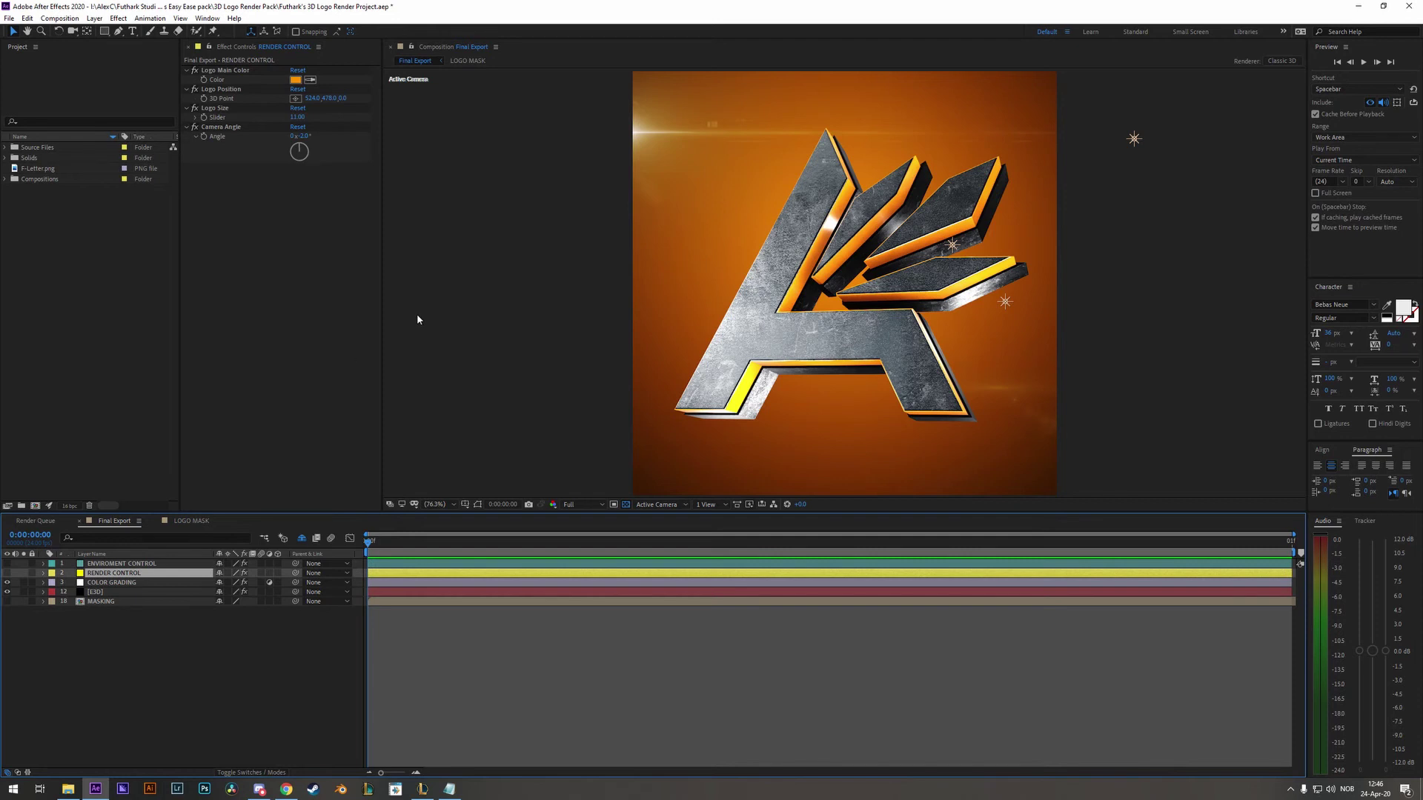
click(295, 79)
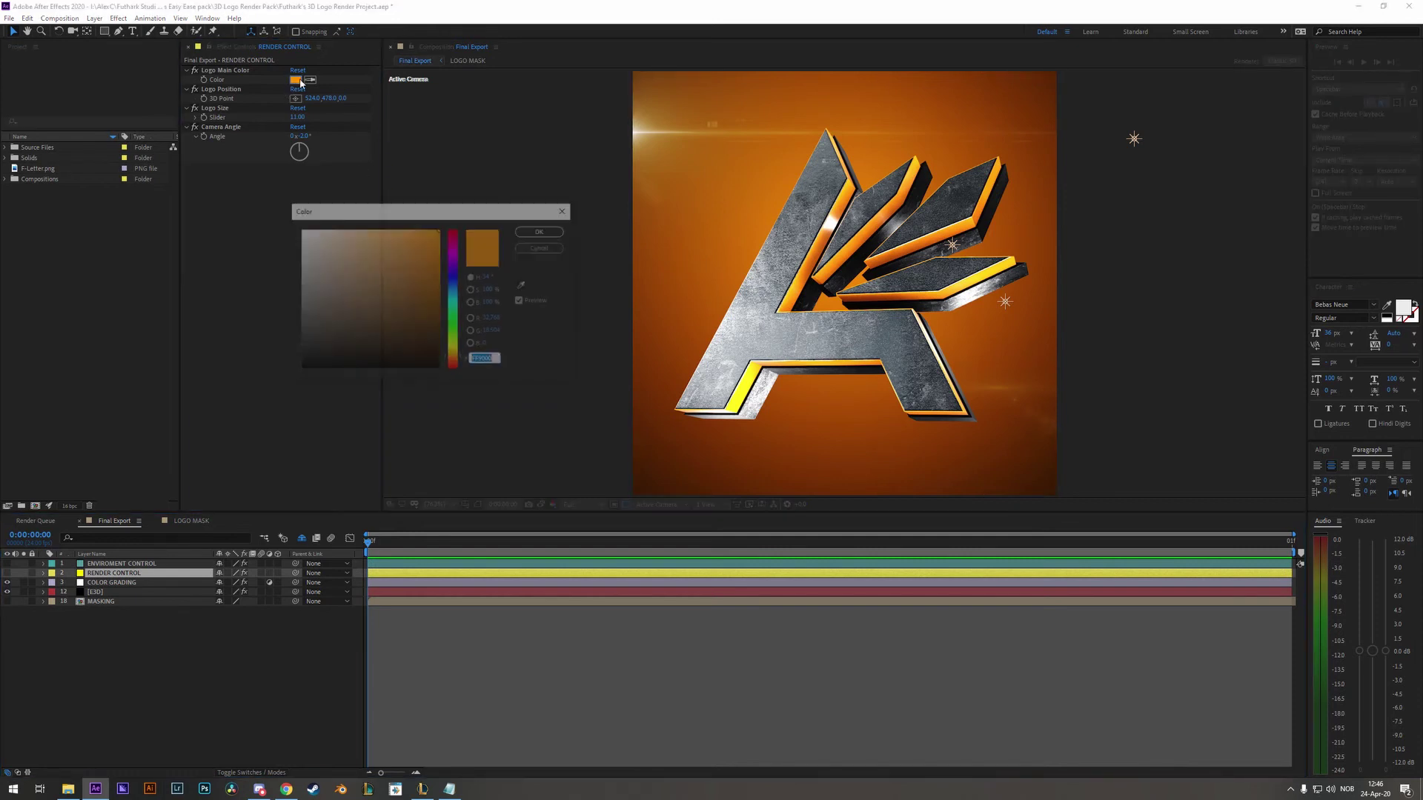
mouse_move(453, 316)
mouse_down()
mouse_move(454, 277)
mouse_move(457, 305)
mouse_up()
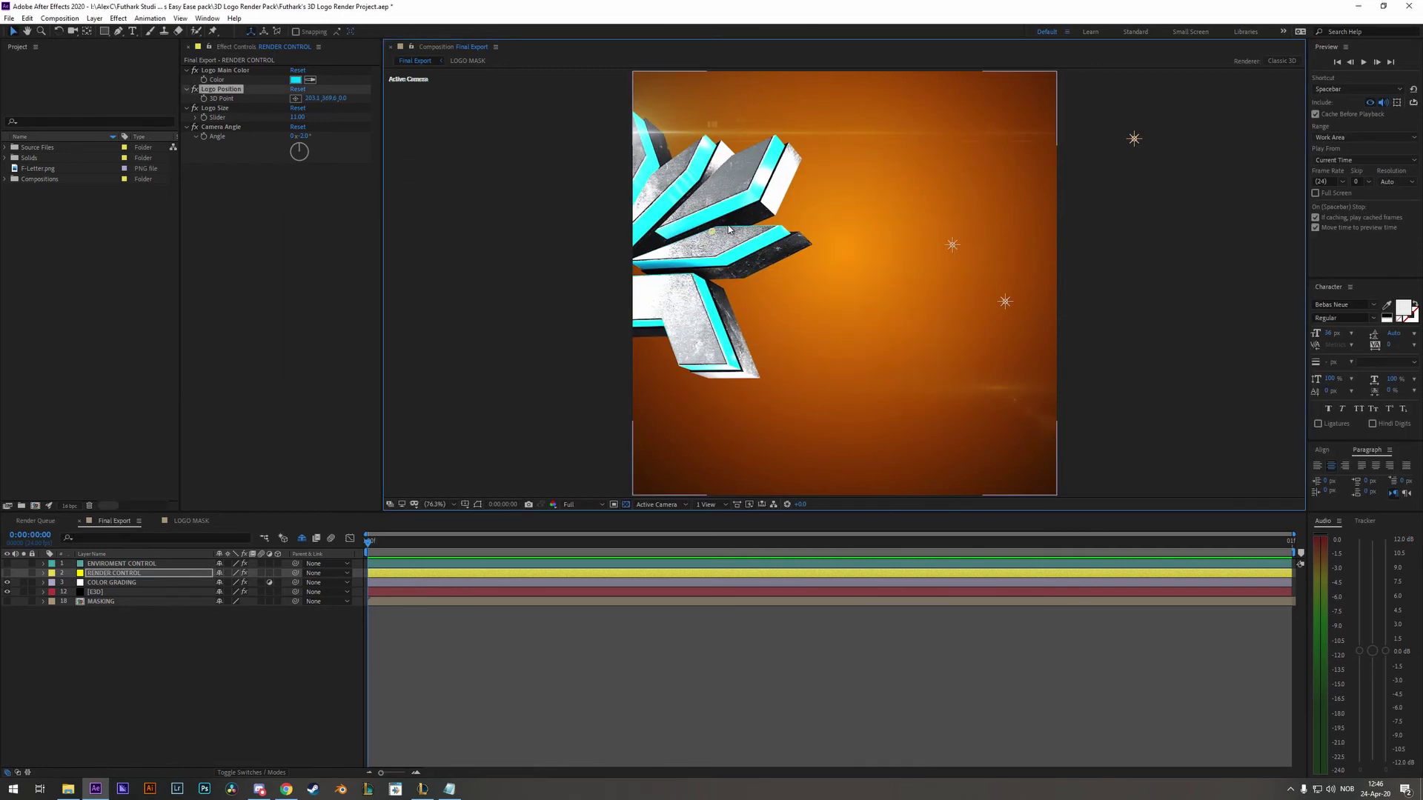
Try shifting the logo off-centre and changing its Logo Size, and undo the position change.
drag(667, 334, 809, 284)
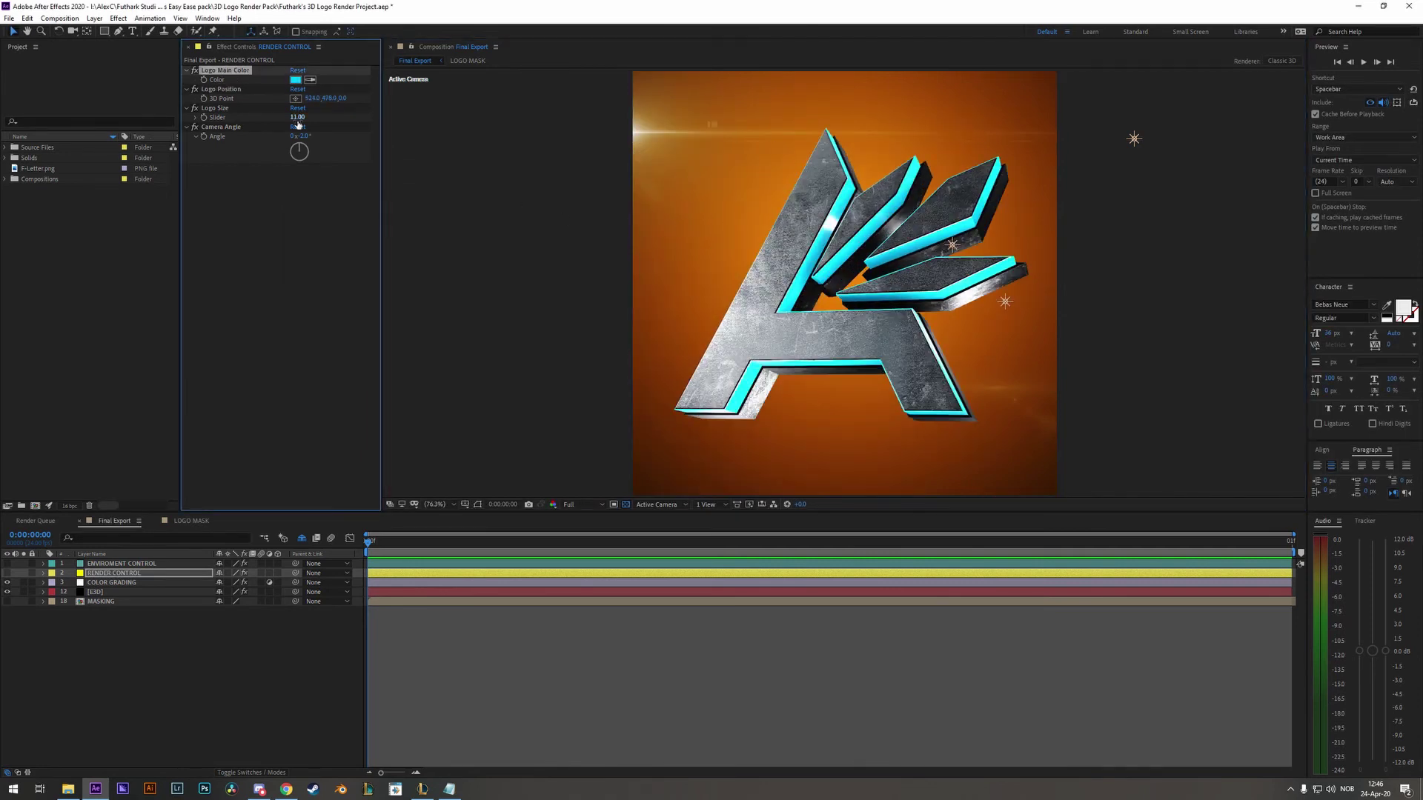
mouse_move(297, 117)
mouse_down()
mouse_move(244, 130)
mouse_move(318, 137)
mouse_move(303, 136)
mouse_up()
key(ctrl+z)
Orbit the camera to view the logo from below and adjust the Camera Angle to tilt the view.
key(c)
drag(750, 278, 458, 203)
key(v)
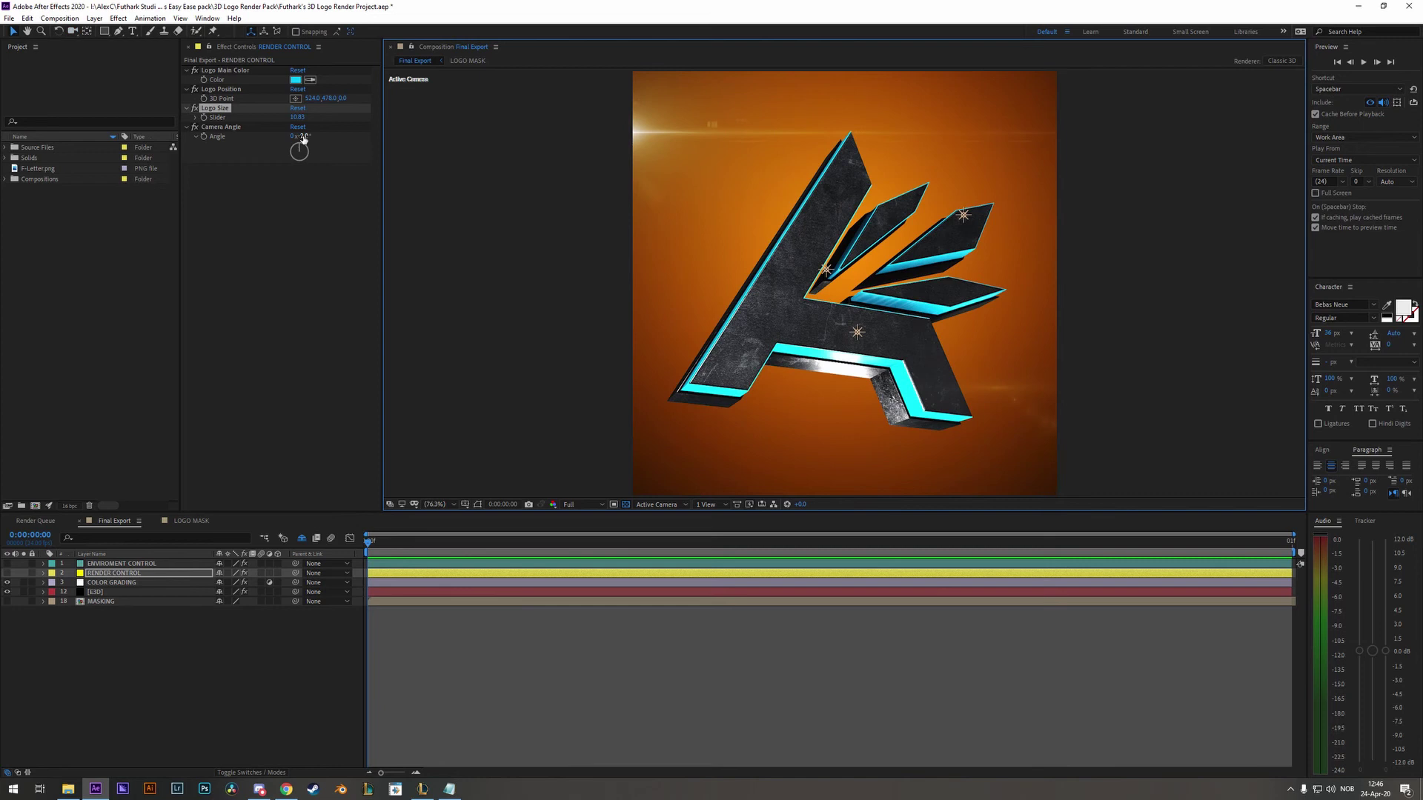
drag(301, 137, 328, 142)
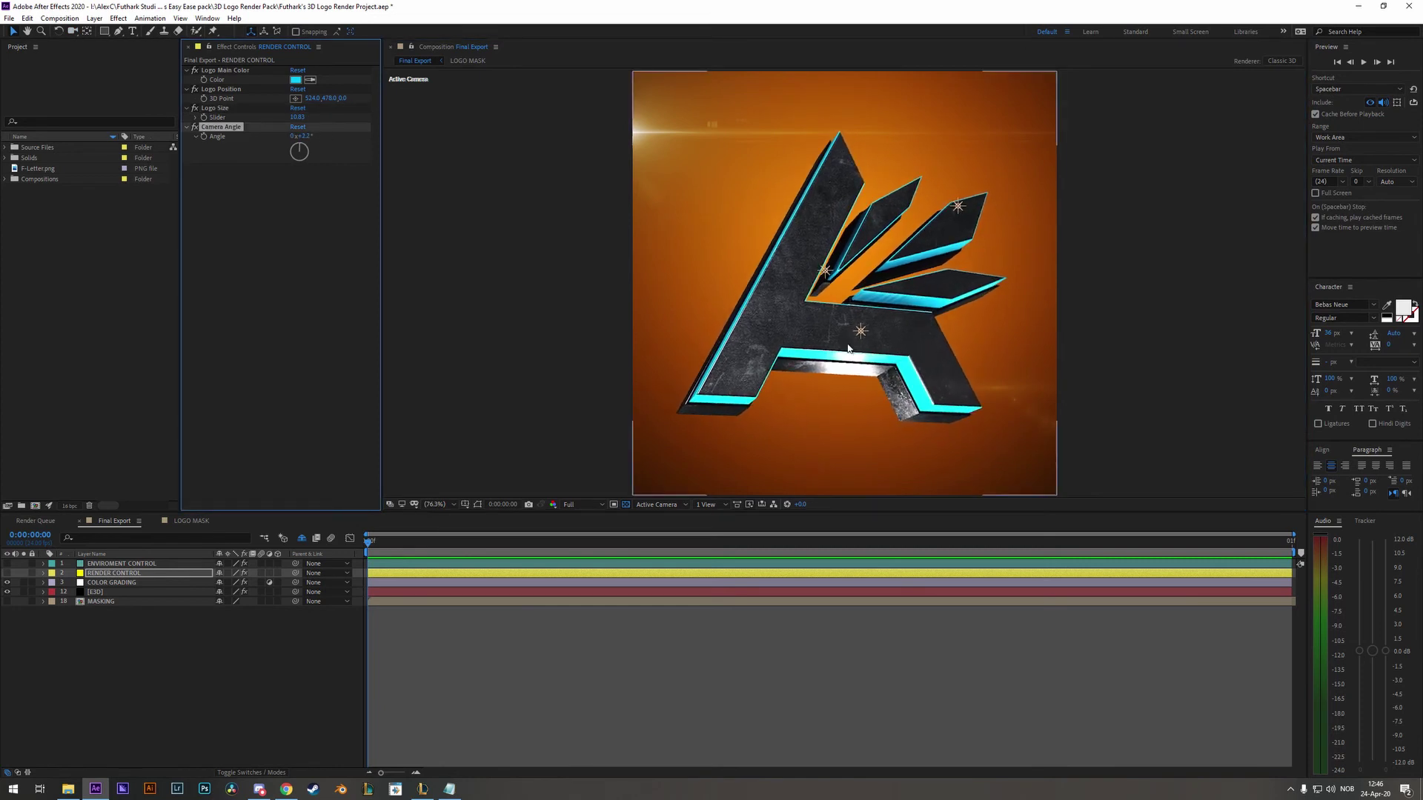
Move the back light near the composition's lower-left corner and bring the light below it over to the right edge.
click(785, 437)
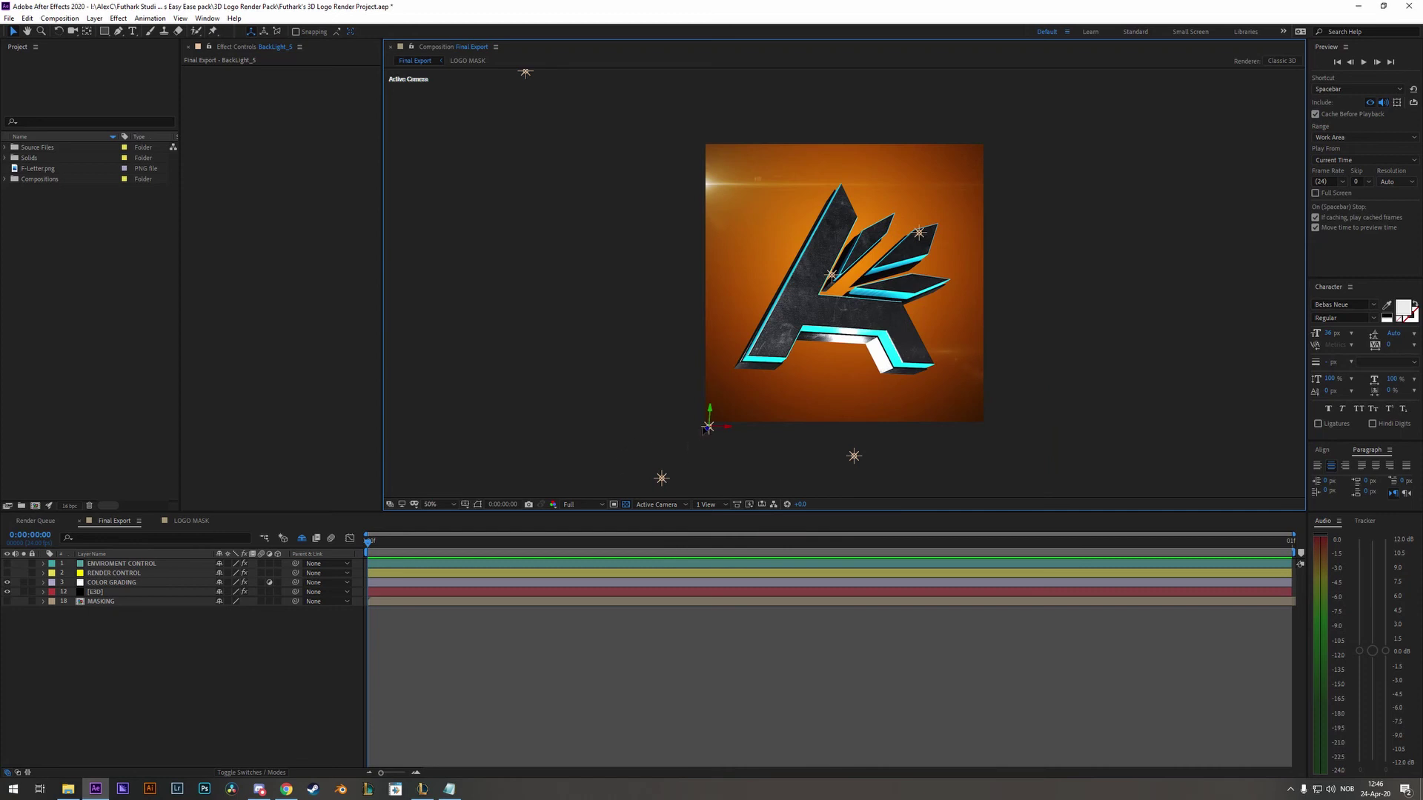
drag(708, 427, 738, 419)
drag(662, 478, 1042, 294)
key(shift+slash)
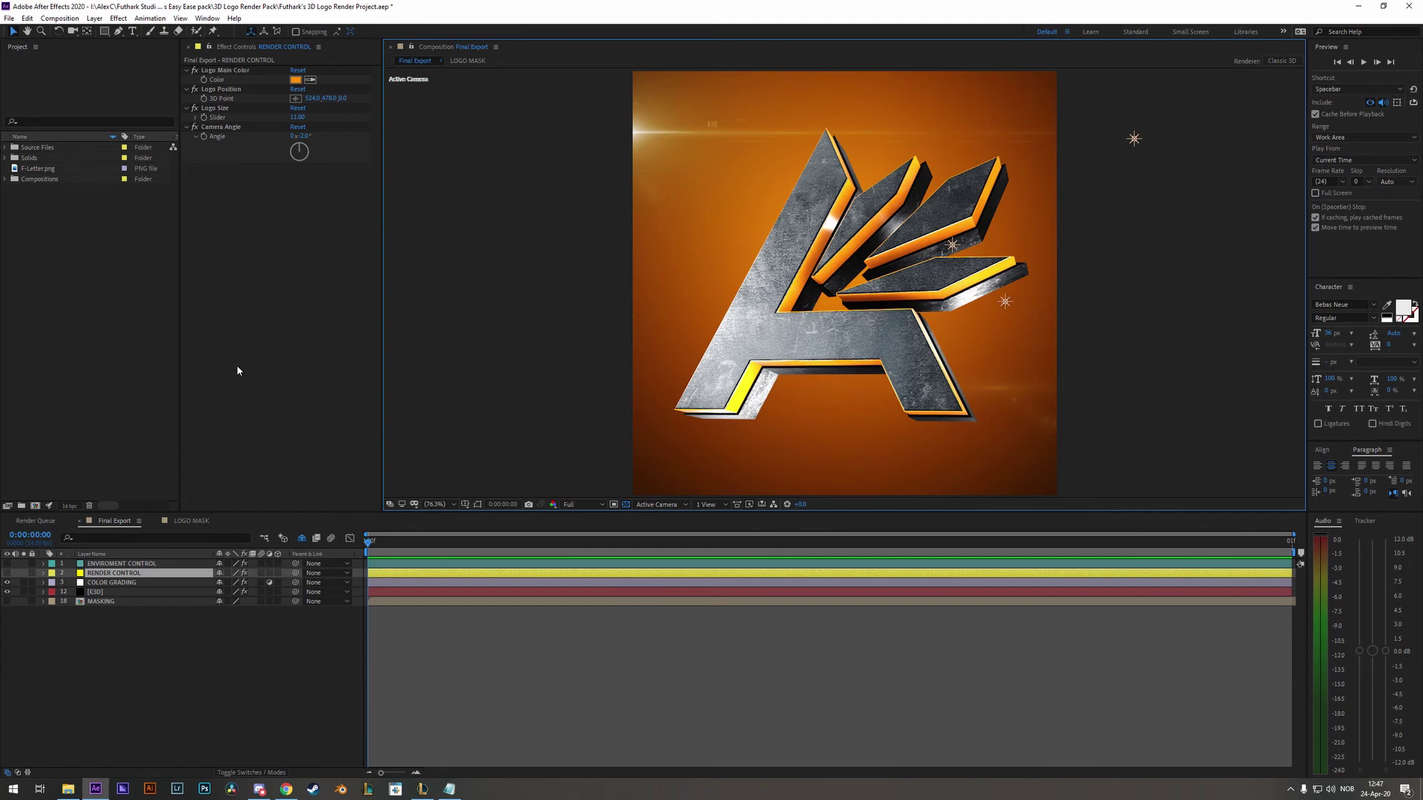
Check the composition settings of Final Export without changing them.
key(ctrl+k)
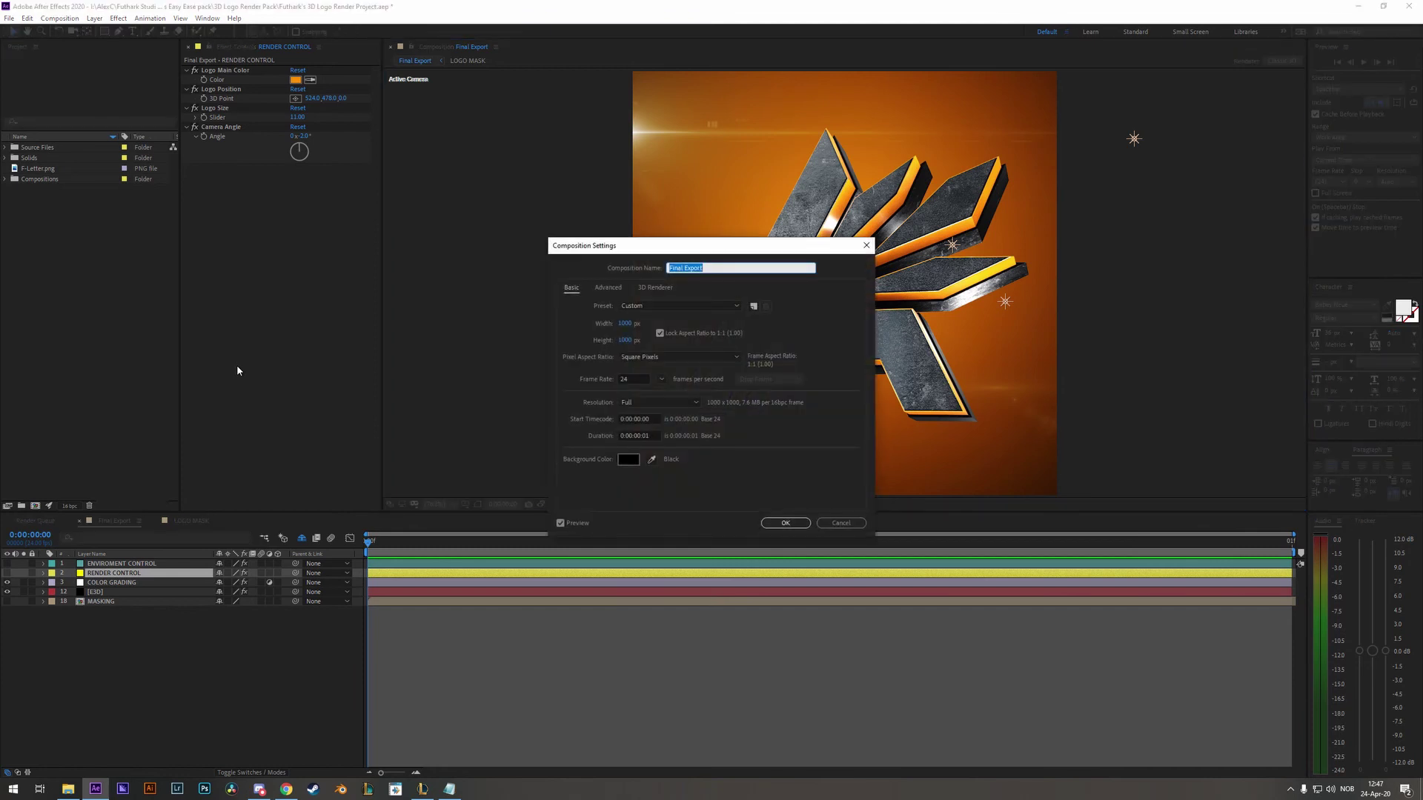
key(Escape)
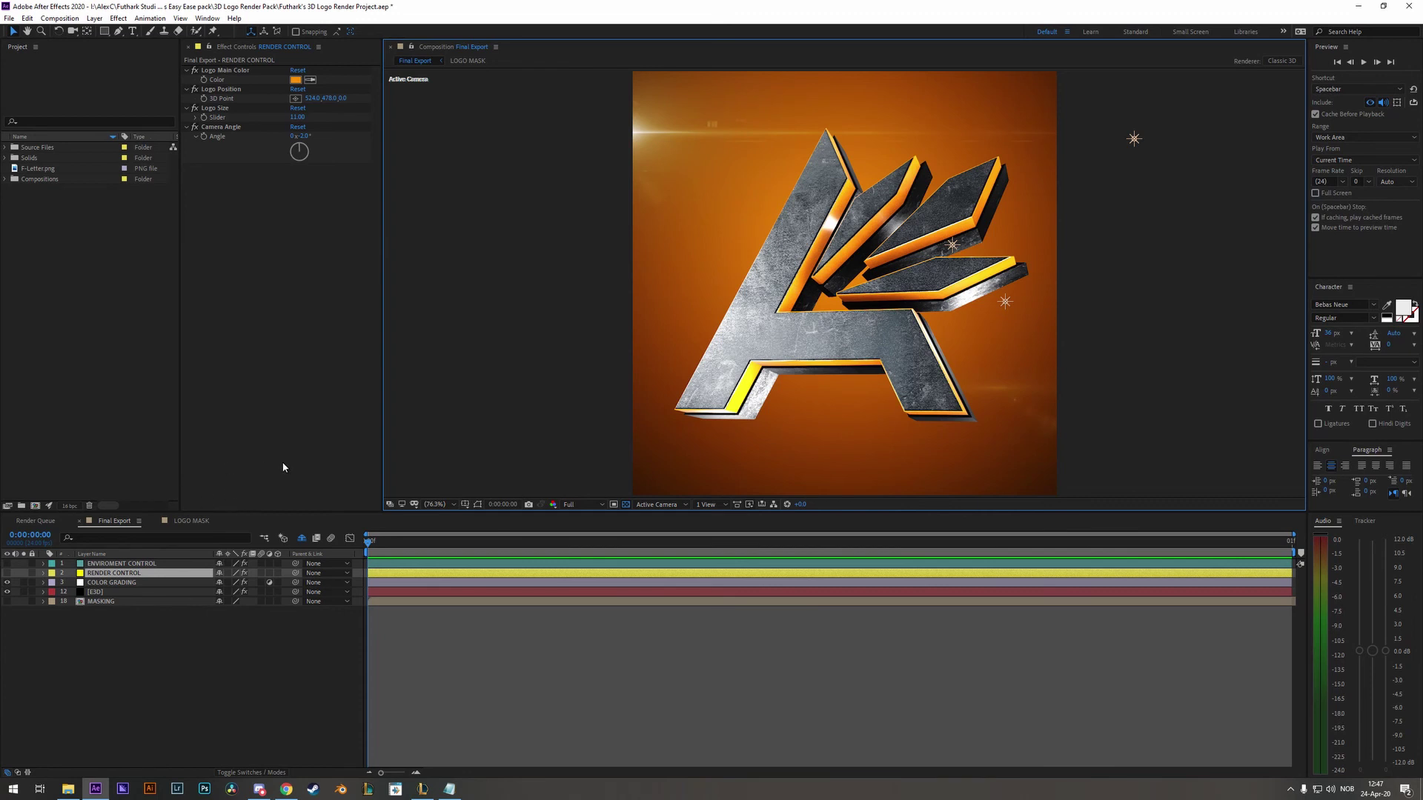
Capture a snapshot of the Final Export composition with FX Console and review the saving options for the image.
key(ctrl+space)
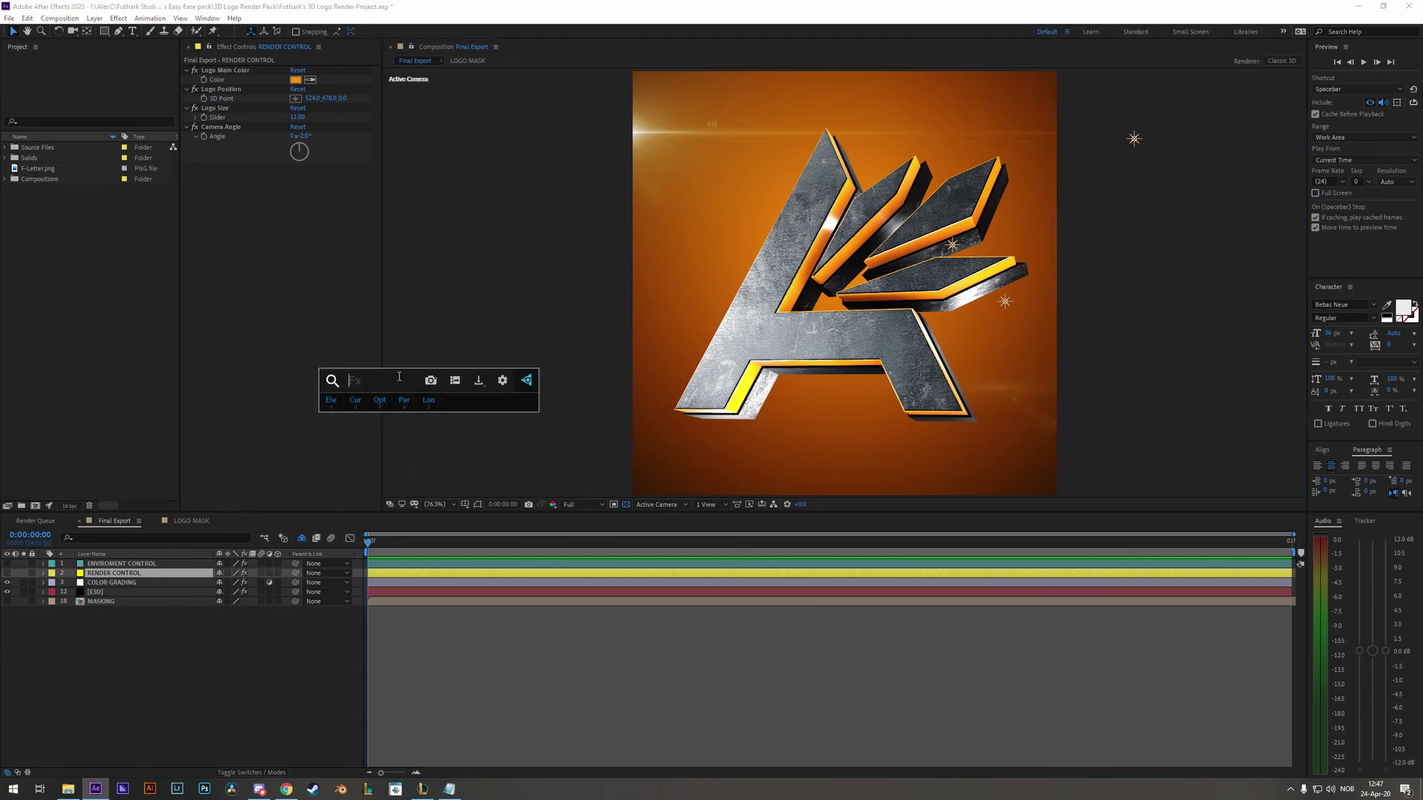
key(Escape)
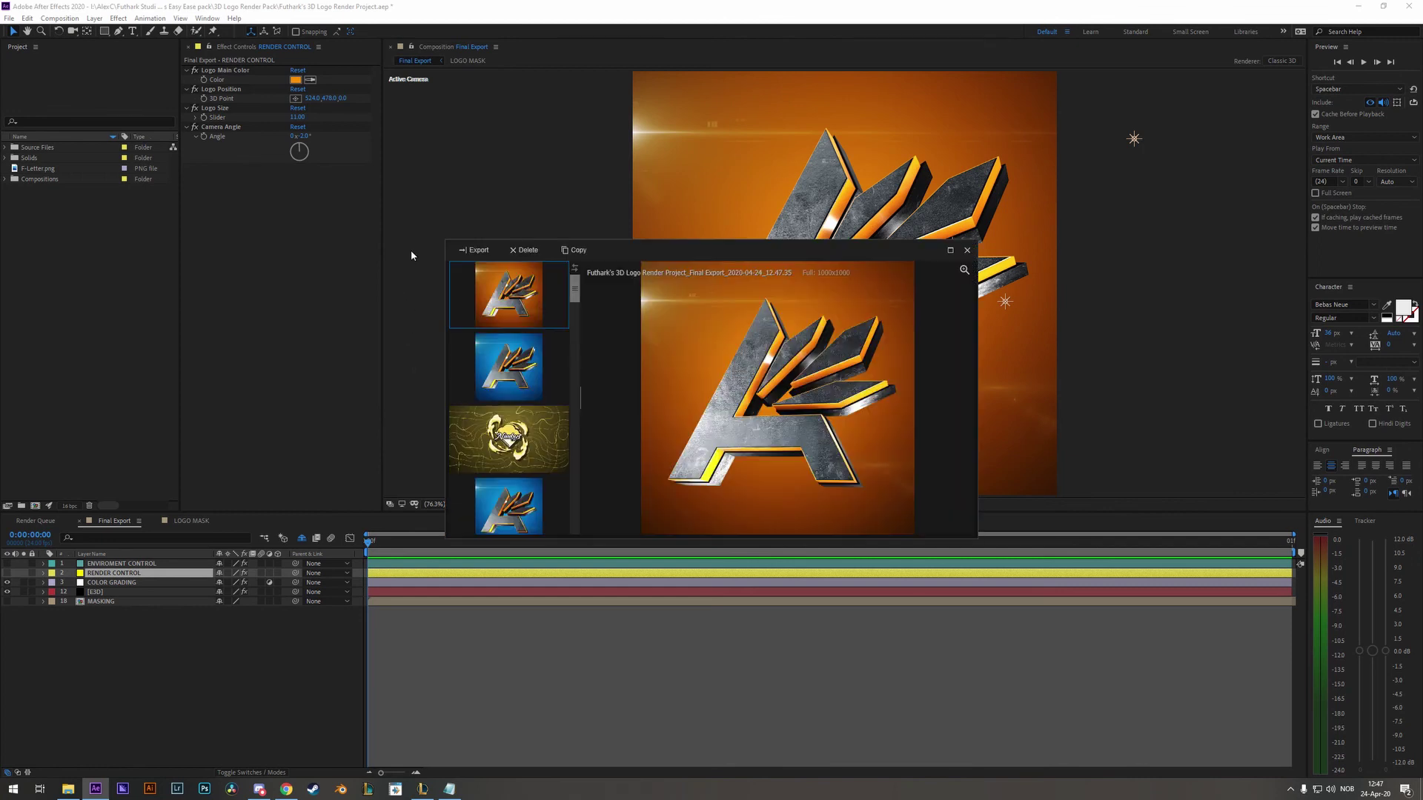
right_click(497, 292)
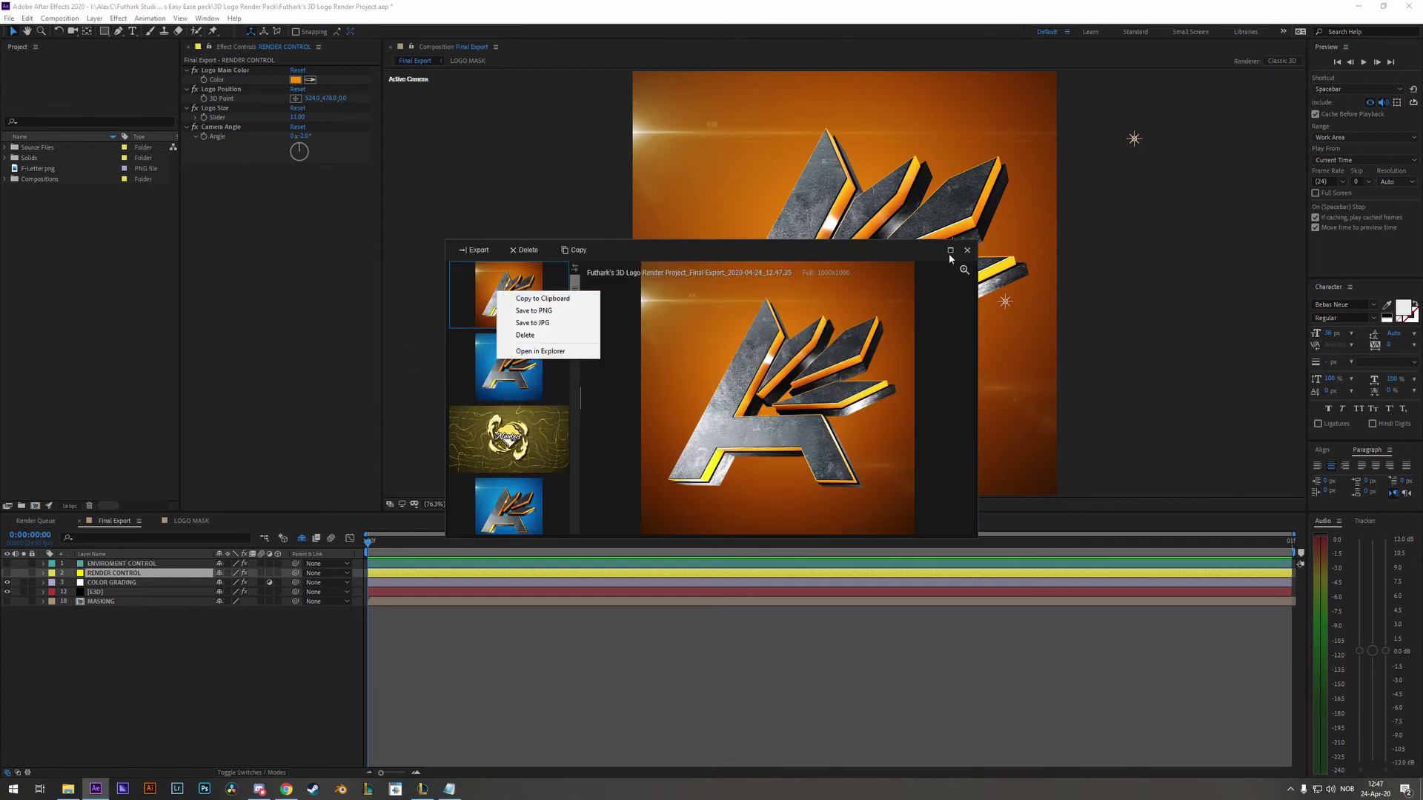
click(967, 250)
click(967, 250)
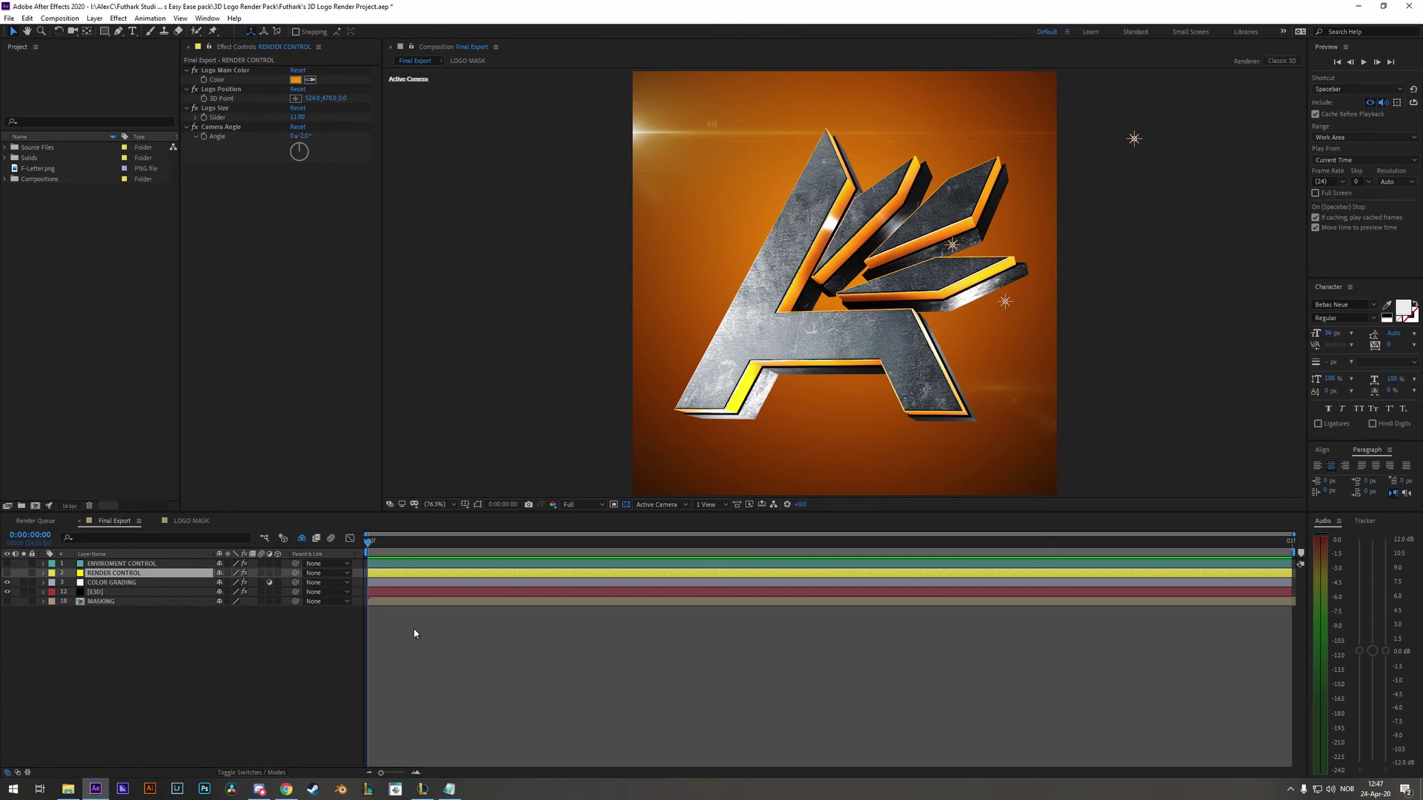
Add Final Export to the render queue and set its output format to PNG Sequence.
key(ctrl+m)
click(91, 595)
click(668, 258)
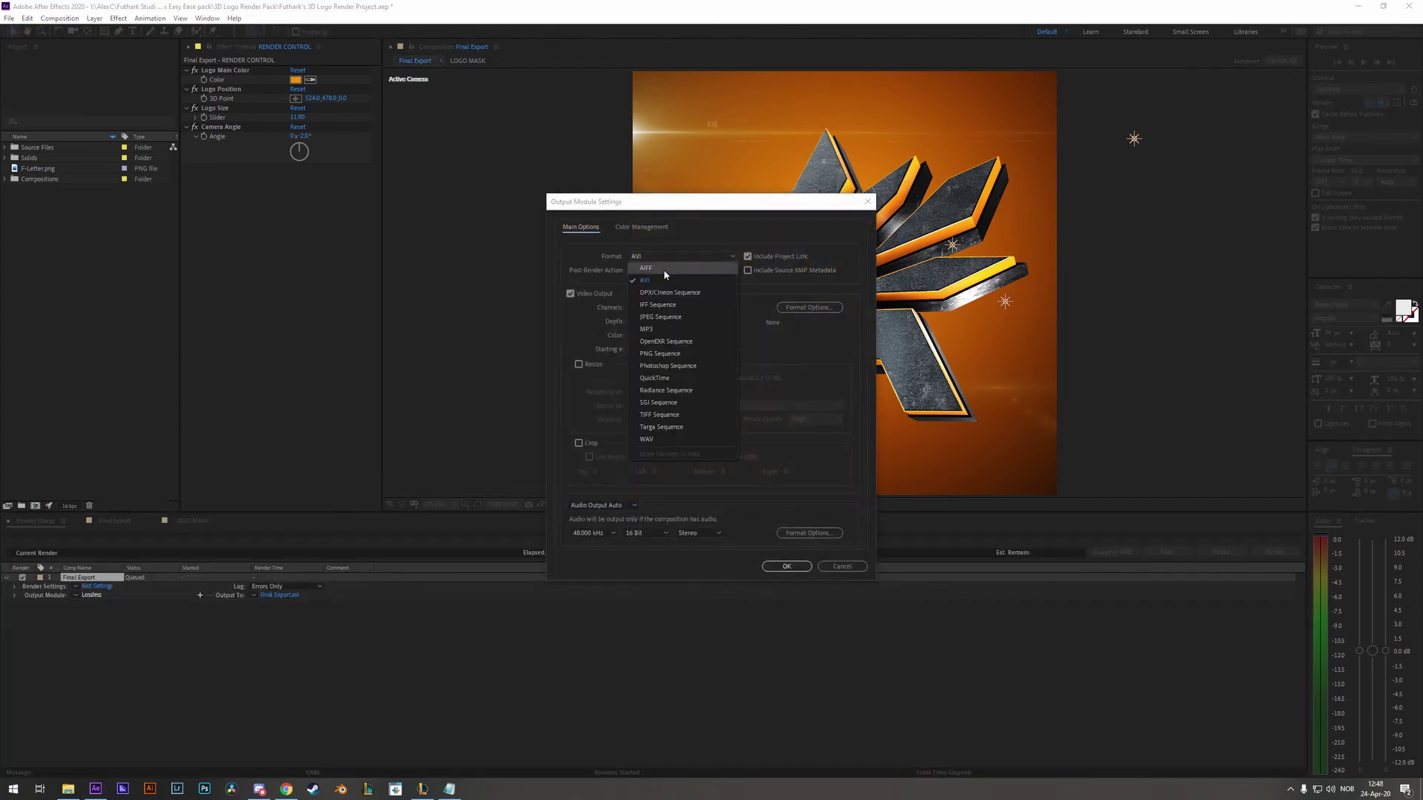
click(660, 354)
click(787, 566)
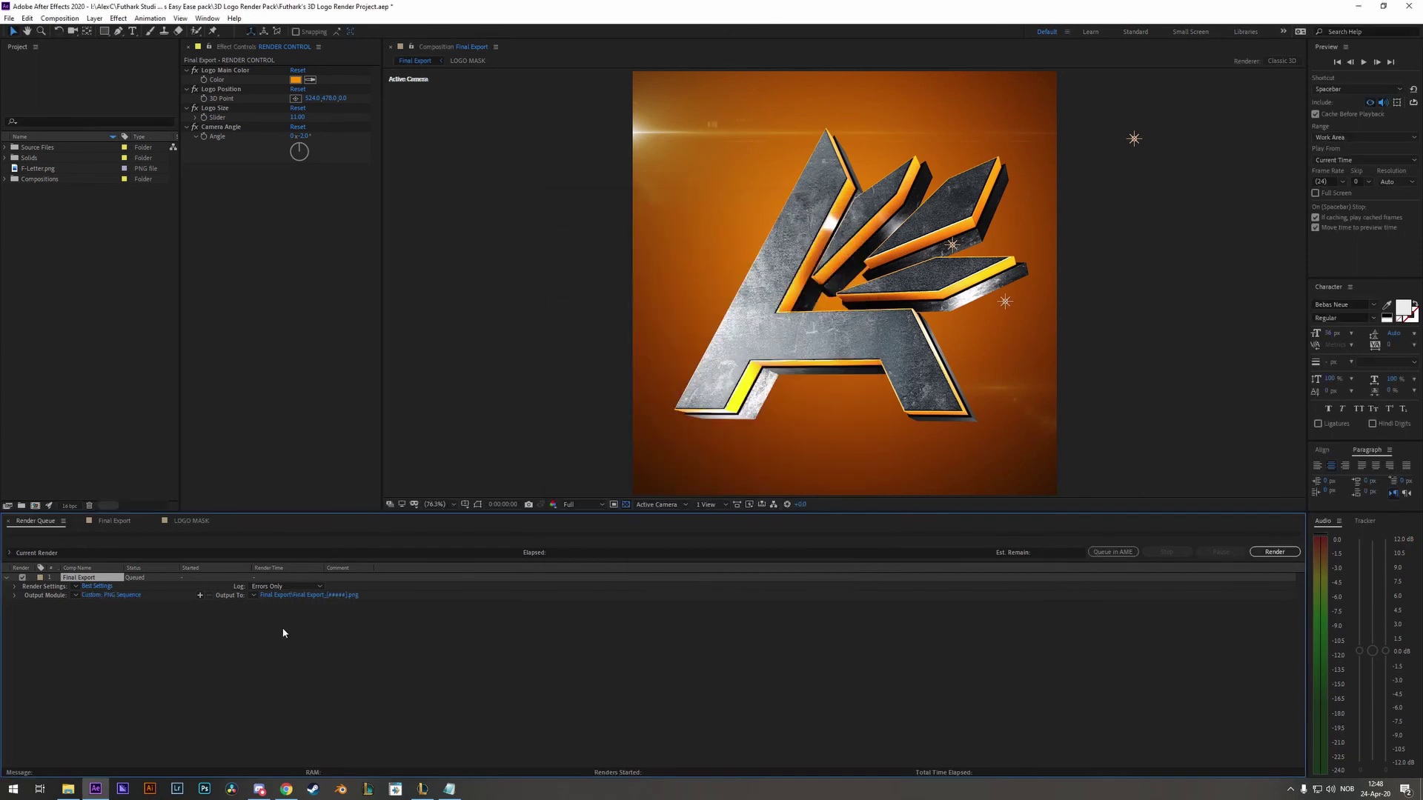
Set the output location to the Downloads folder and render the composition.
click(296, 595)
click(50, 134)
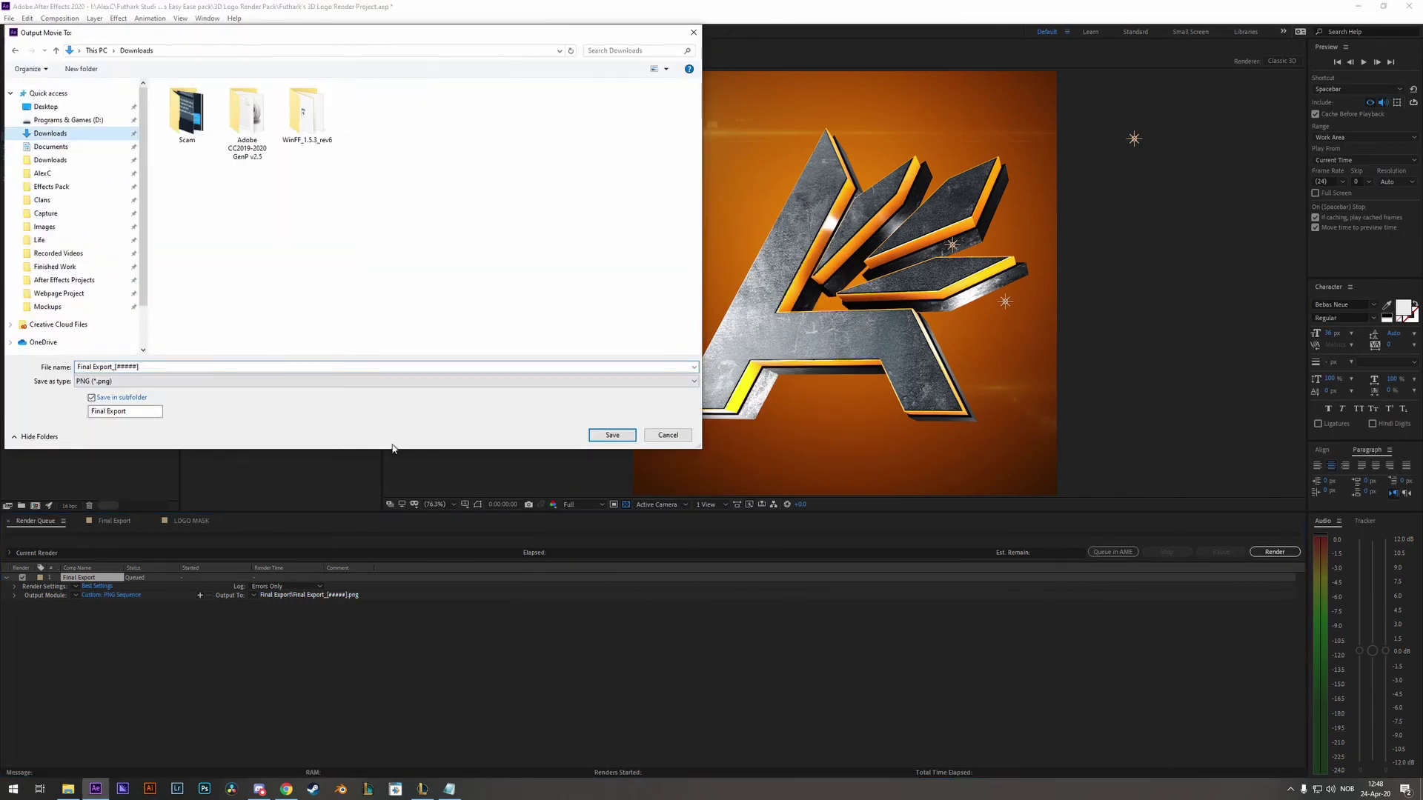
click(602, 438)
click(1253, 553)
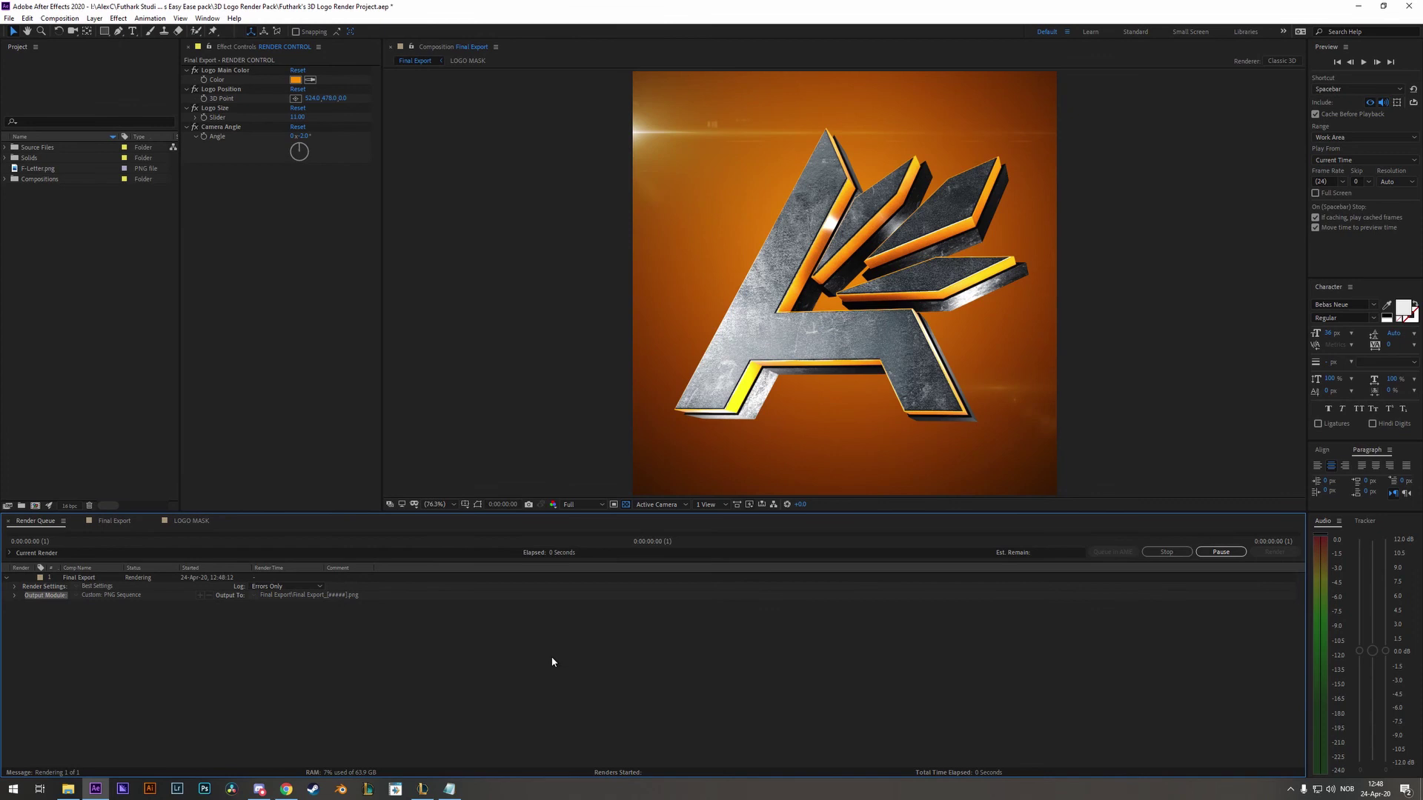
Switch to File Explorer and open the rendered PNG from the Final Export folder in Downloads.
key(alt+Tab)
click(434, 276)
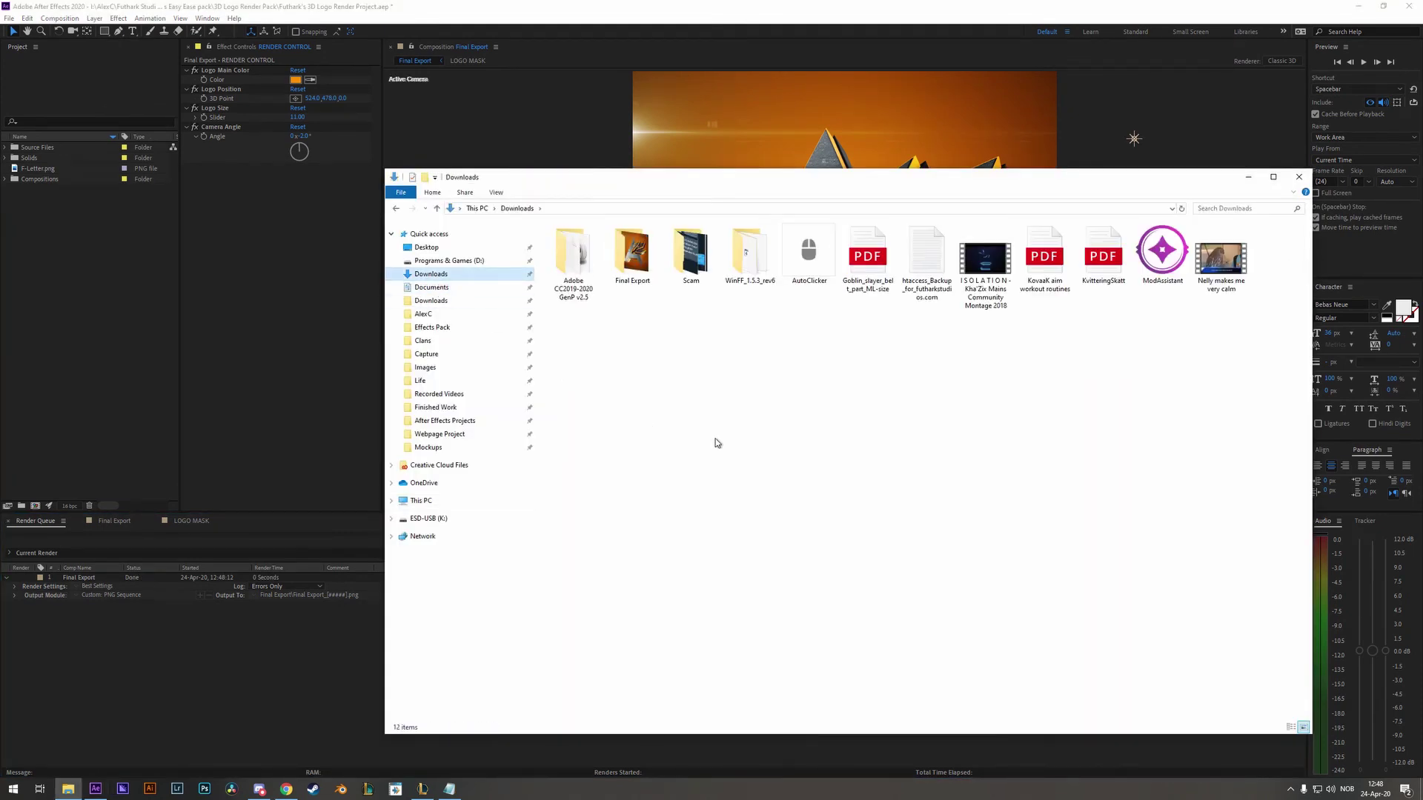
double_click(638, 279)
double_click(591, 257)
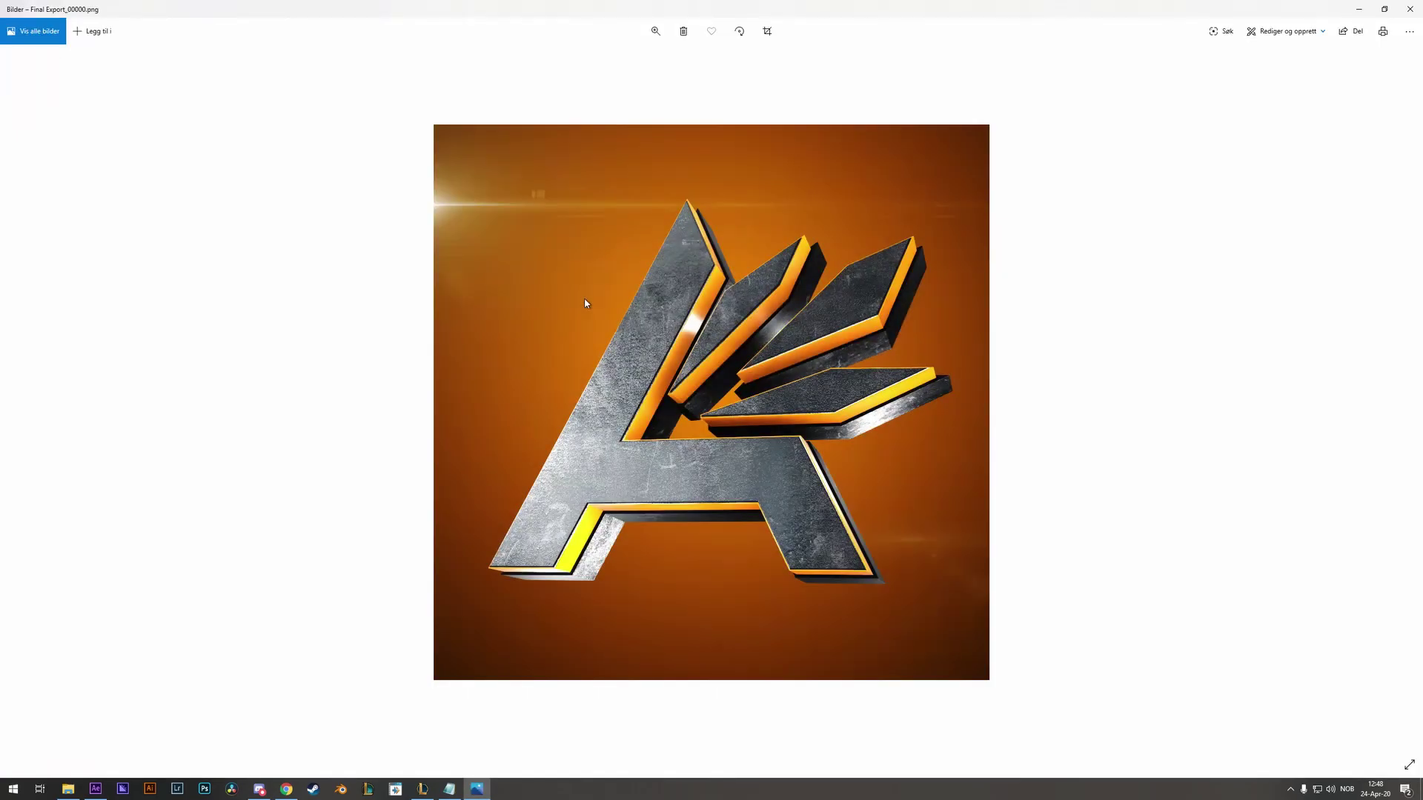